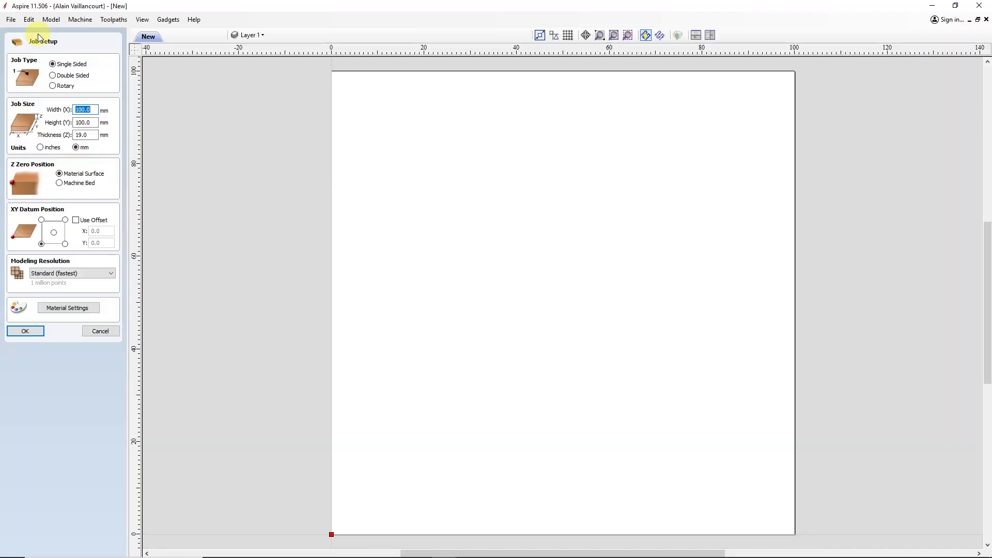
- Create the job with its XY datum at the centre and import the panda sketch as a bitmap
{"action": "left_click", "coordinate": [54, 233]}
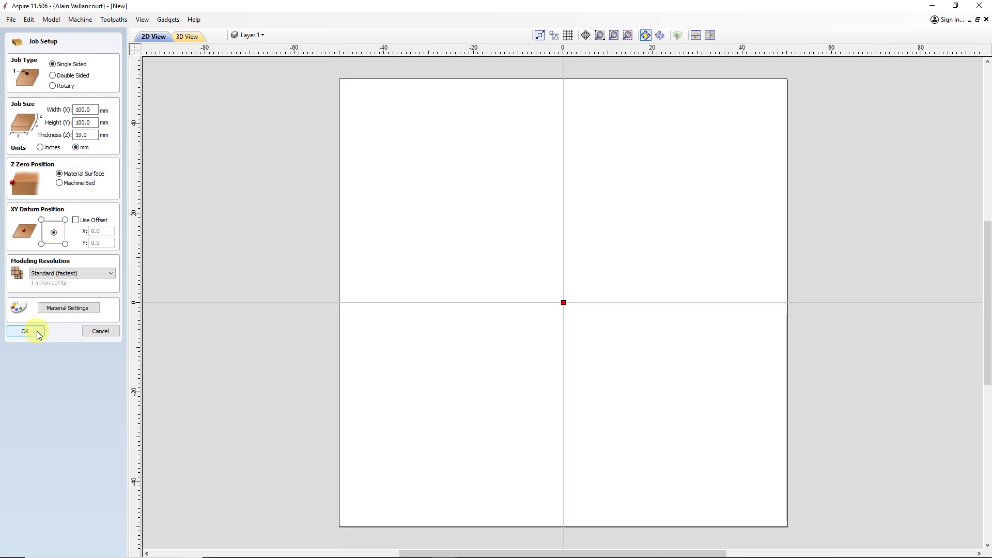
{"action": "key", "text": "Return"}
{"action": "left_click", "coordinate": [10, 19]}
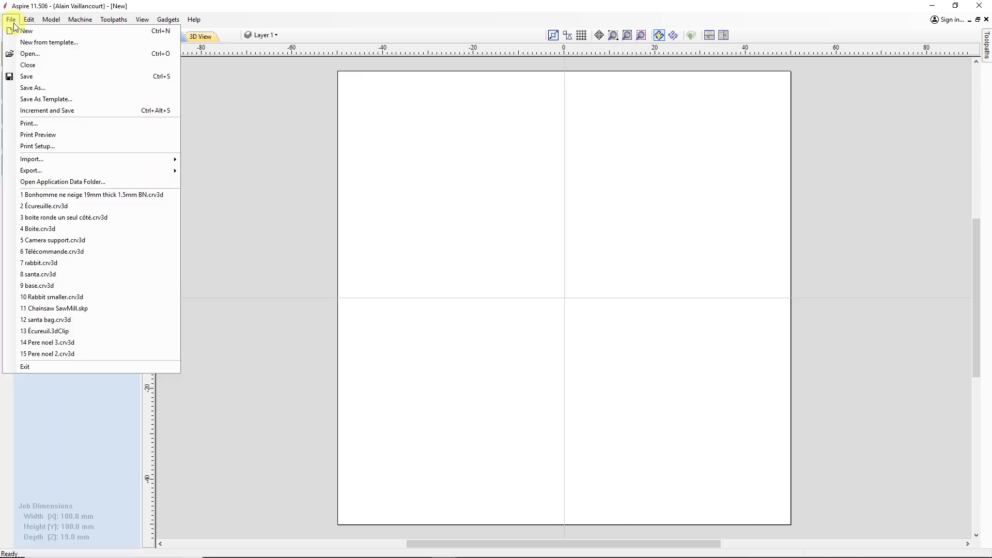
{"action": "mouse_move", "coordinate": [155, 159]}
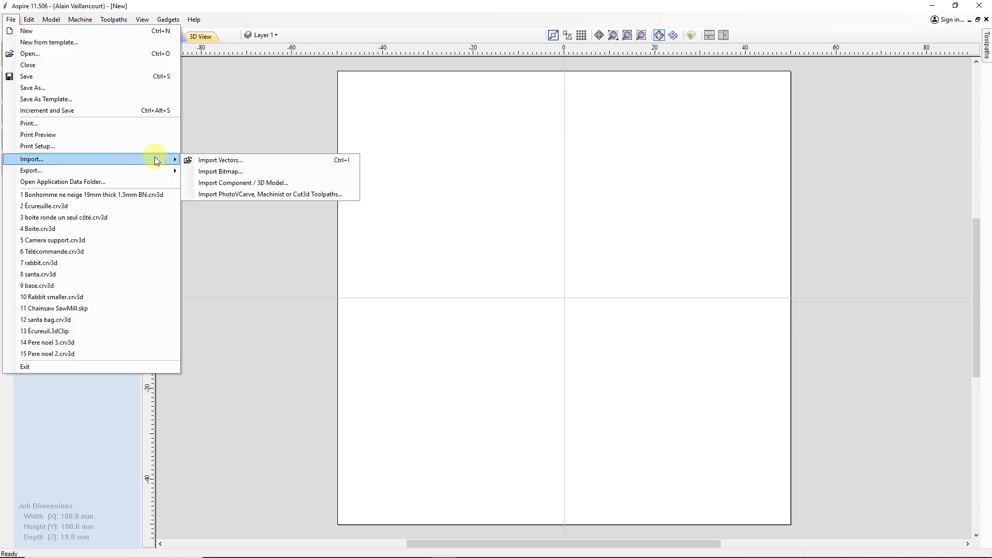
{"action": "left_click", "coordinate": [233, 174]}
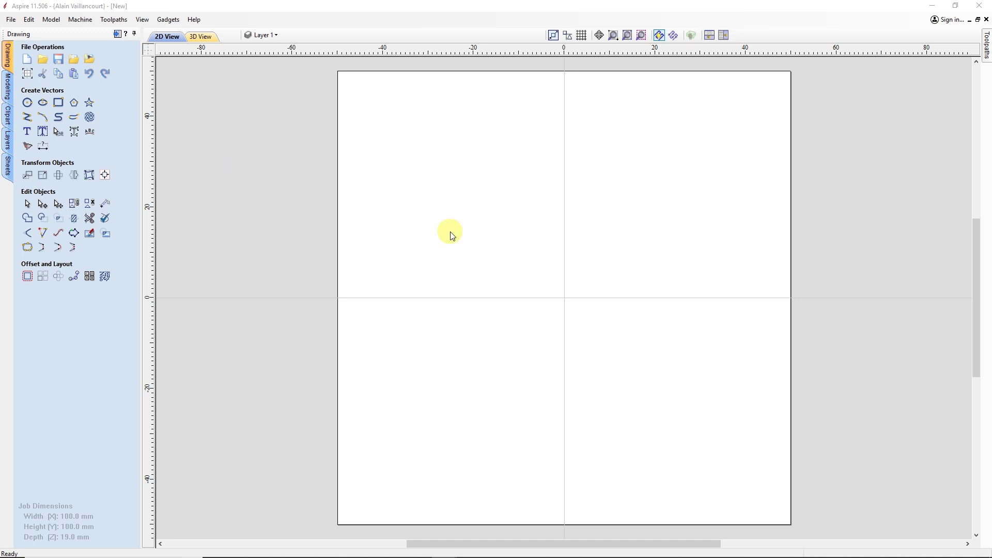
{"action": "double_click", "coordinate": [496, 220]}
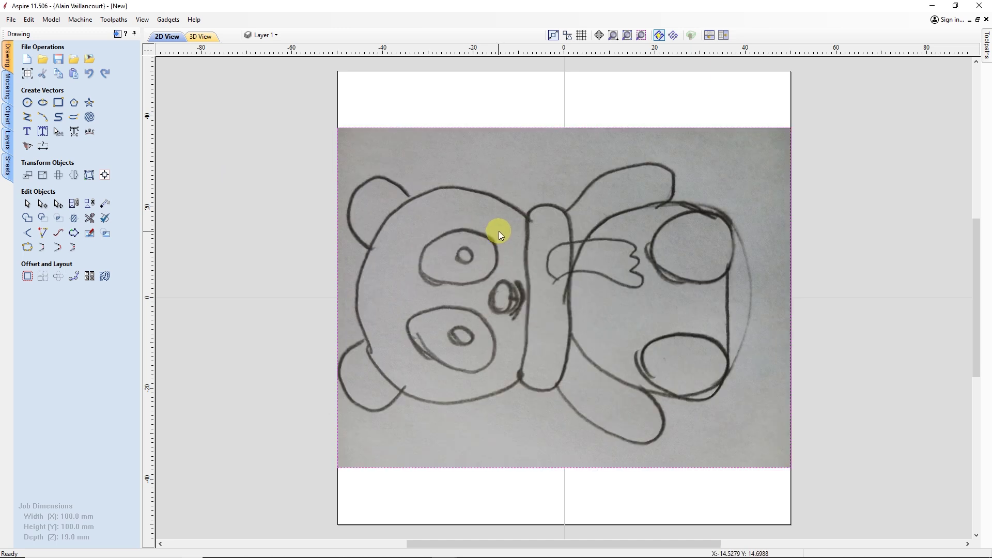
- Rotate the panda bitmap upright and shift it slightly down on the job area
{"action": "left_click", "coordinate": [74, 204]}
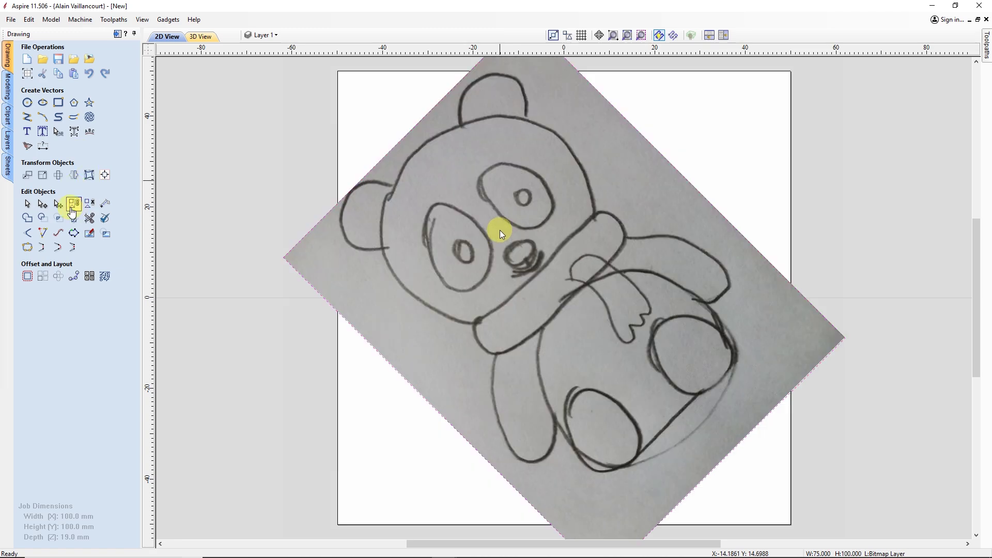
{"action": "left_click", "coordinate": [74, 204]}
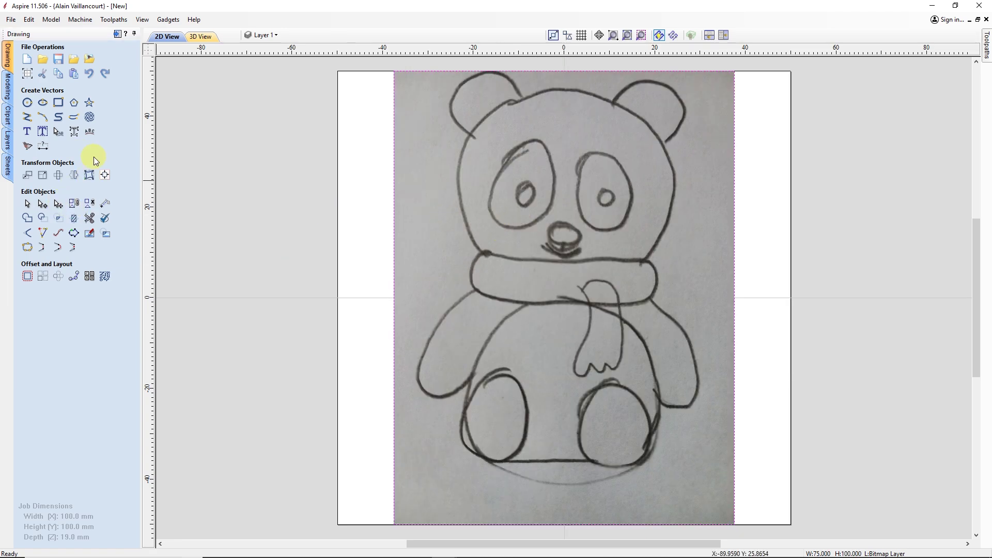
{"action": "left_click_drag", "start_coordinate": [571, 259], "coordinate": [570, 287]}
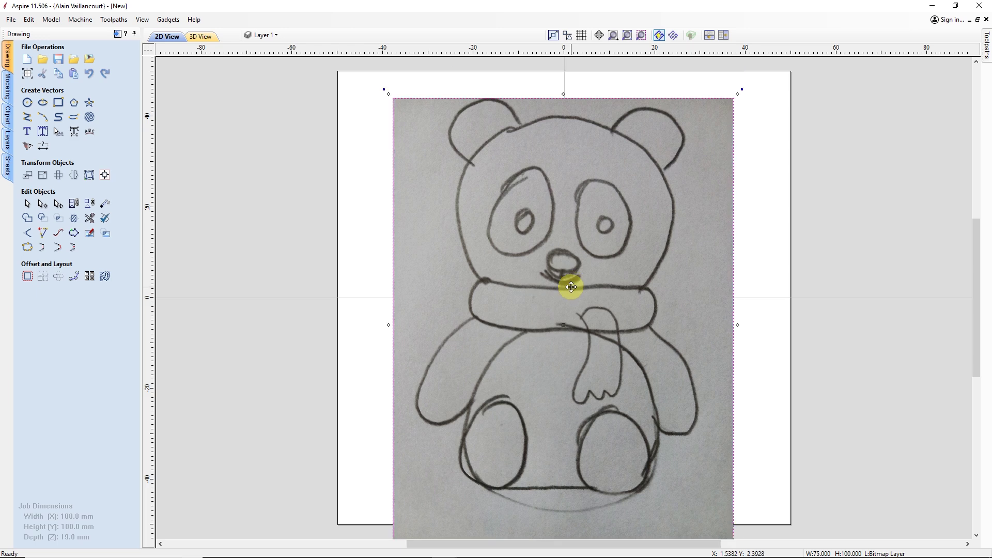
- Trace the head as a closed freehand vector on the faded sketch and adjust its side nodes to about 47 × 42 mm
{"action": "left_click", "coordinate": [74, 116]}
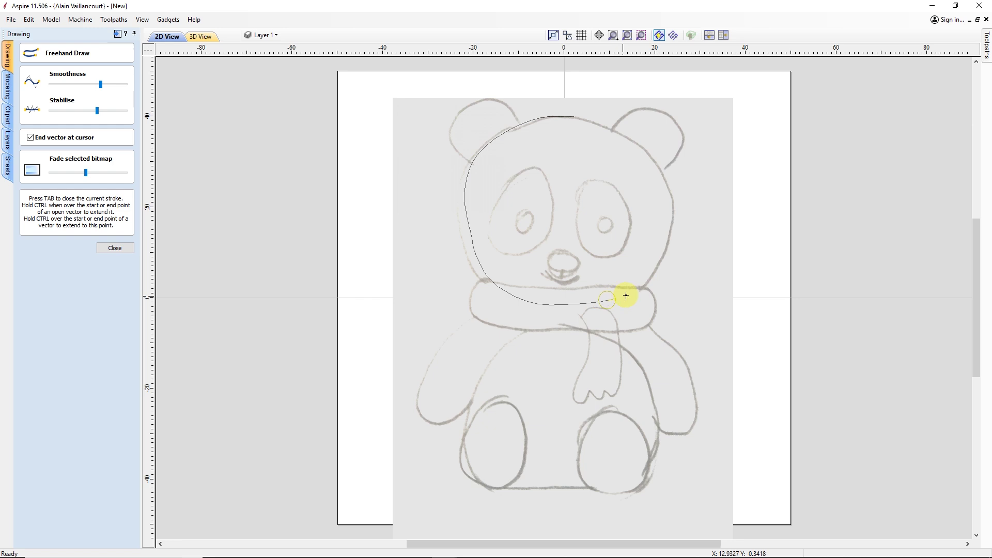
{"action": "left_click", "coordinate": [115, 247]}
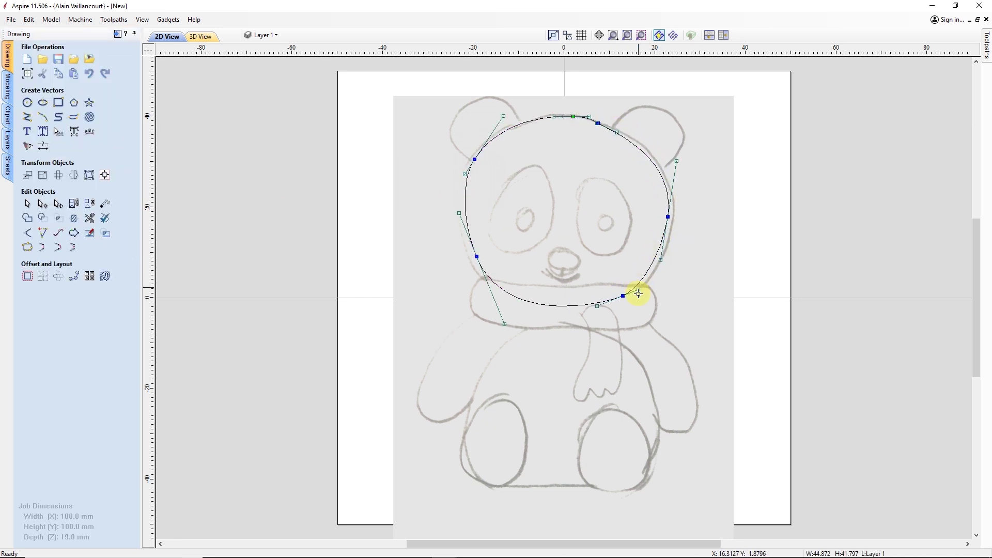
{"action": "left_click_drag", "start_coordinate": [672, 217], "coordinate": [675, 218]}
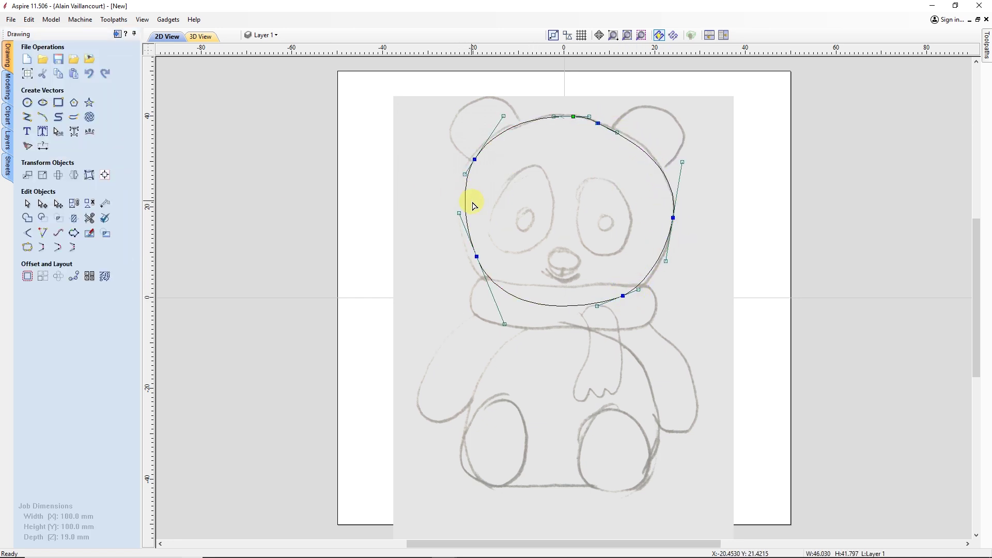
{"action": "left_click_drag", "start_coordinate": [477, 256], "coordinate": [470, 259]}
- Trace both ears as closed freehand vectors overlapping the top of the head
{"action": "left_click", "coordinate": [73, 117]}
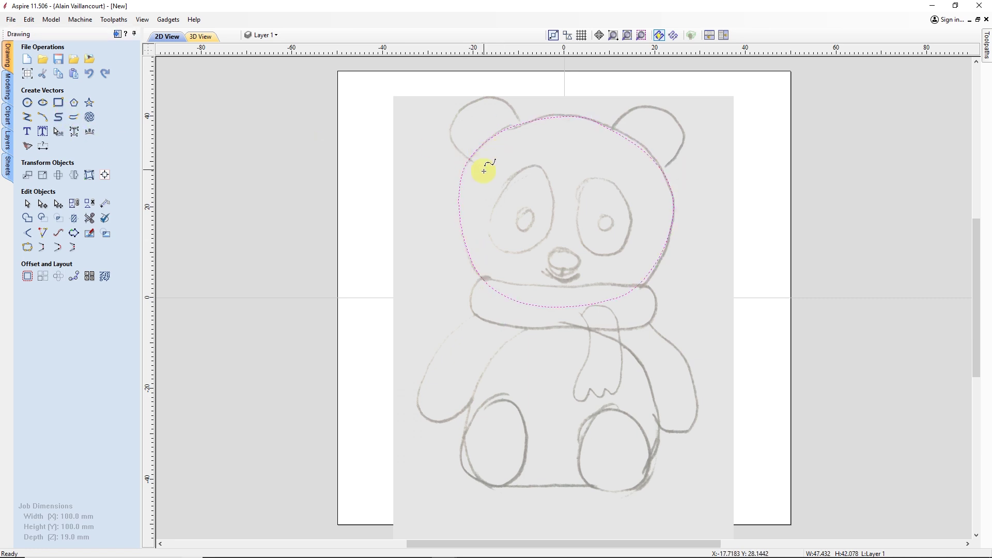
{"action": "left_click_drag", "start_coordinate": [502, 163], "coordinate": [452, 141]}
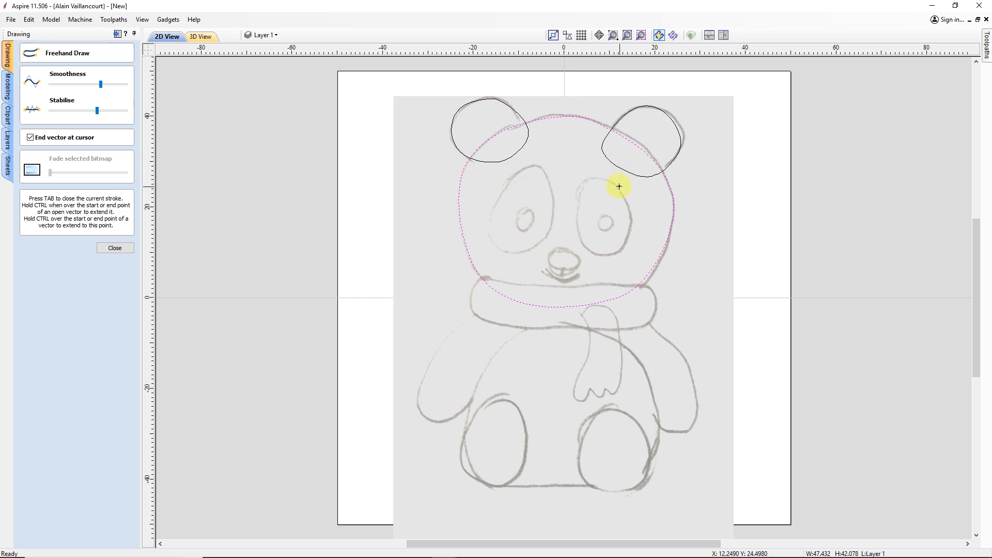
{"action": "key", "text": "Escape"}
- Trace the nose as a closed vector and adjust its nodes to an oval about 7.5 × 4.2 mm
{"action": "scroll", "coordinate": [528, 212], "scroll_direction": "up", "scroll_amount": 5}
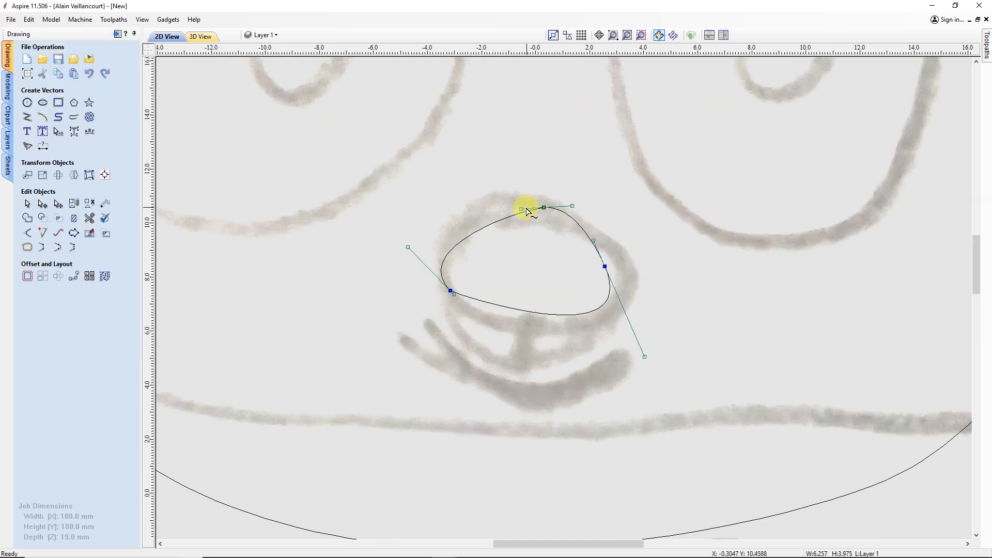
{"action": "left_click_drag", "start_coordinate": [604, 266], "coordinate": [631, 259]}
{"action": "left_click_drag", "start_coordinate": [450, 291], "coordinate": [502, 328]}
- Trace the mouth curve with its connecting line to the nose, and draw a three-point arc about 1.2 mm wide beside the mouth
{"action": "left_click", "coordinate": [74, 117]}
{"action": "left_click_drag", "start_coordinate": [404, 336], "coordinate": [502, 385]}
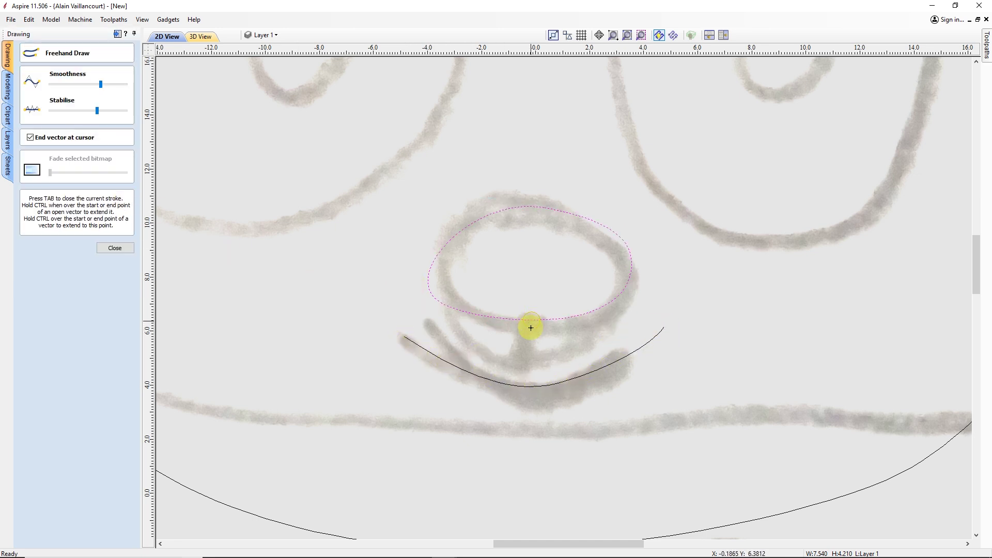
{"action": "left_click", "coordinate": [113, 248]}
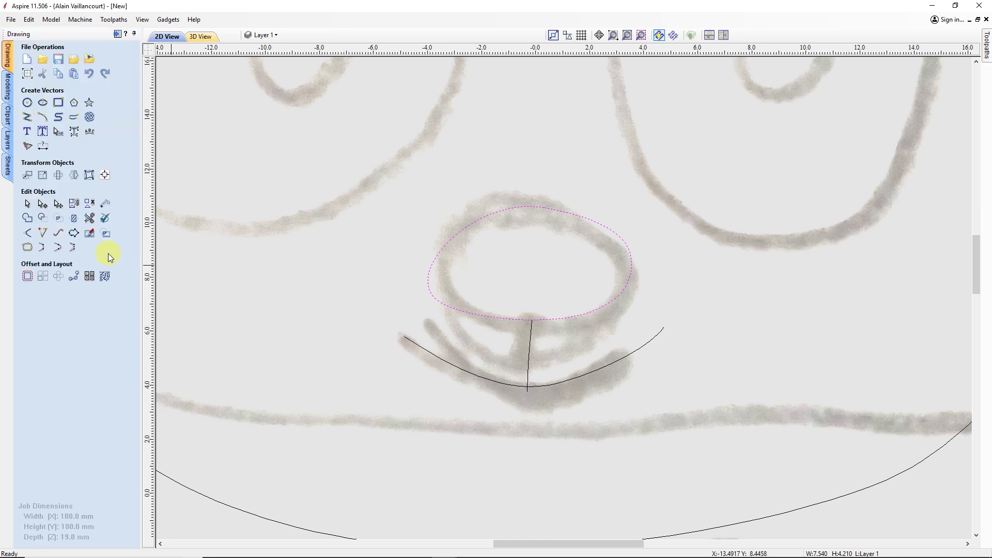
{"action": "left_click", "coordinate": [49, 120]}
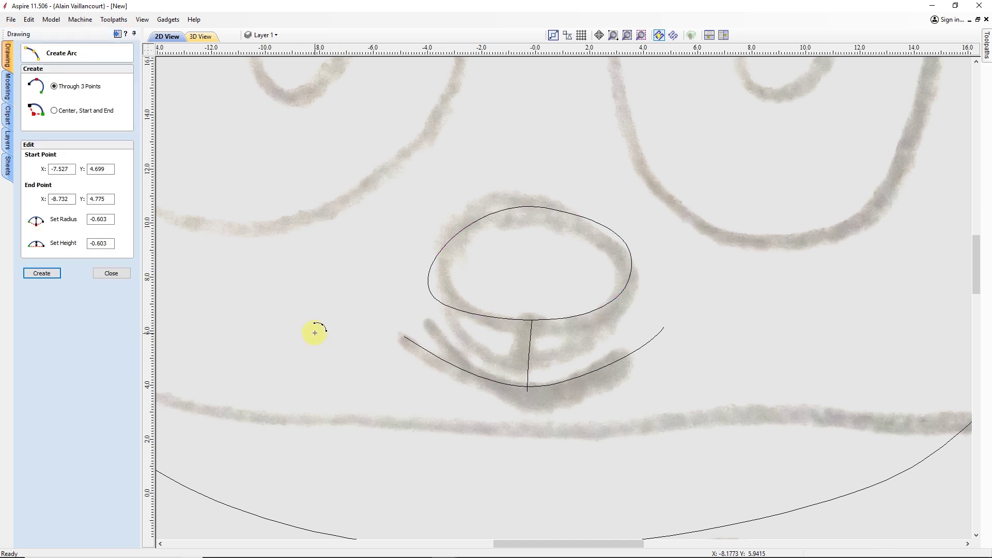
{"action": "left_click", "coordinate": [111, 273]}
- Draw two circles 5 mm in diameter over the pupils for the eyes
{"action": "scroll", "coordinate": [482, 332], "scroll_direction": "down", "scroll_amount": 5}
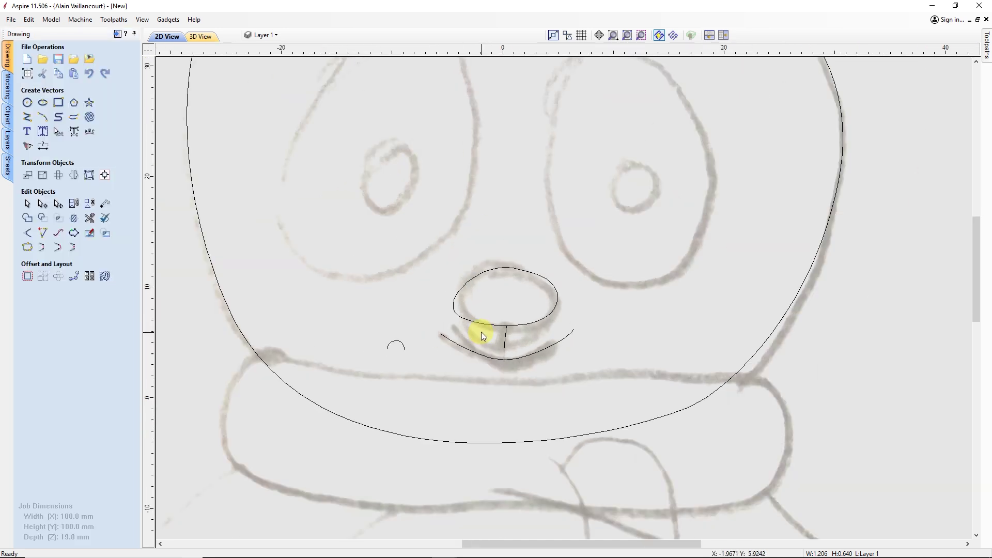
{"action": "left_click", "coordinate": [27, 102]}
{"action": "left_click", "coordinate": [111, 165]}
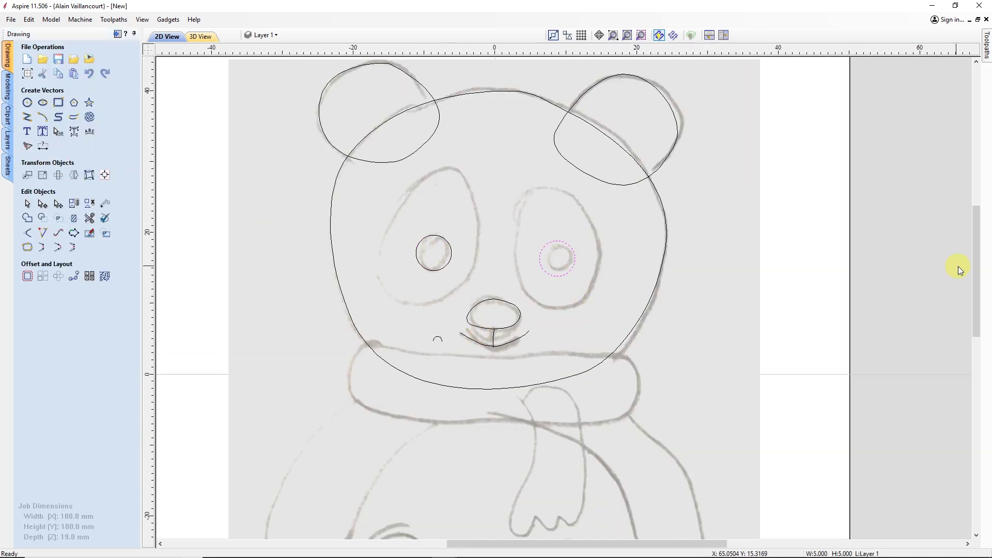
- Trace the body as a closed freehand vector about 41 × 41 mm, from beneath the head down to the base
{"action": "left_click_drag", "start_coordinate": [975, 268], "coordinate": [954, 316]}
{"action": "left_click", "coordinate": [54, 127]}
{"action": "left_click_drag", "start_coordinate": [503, 484], "coordinate": [375, 481]}
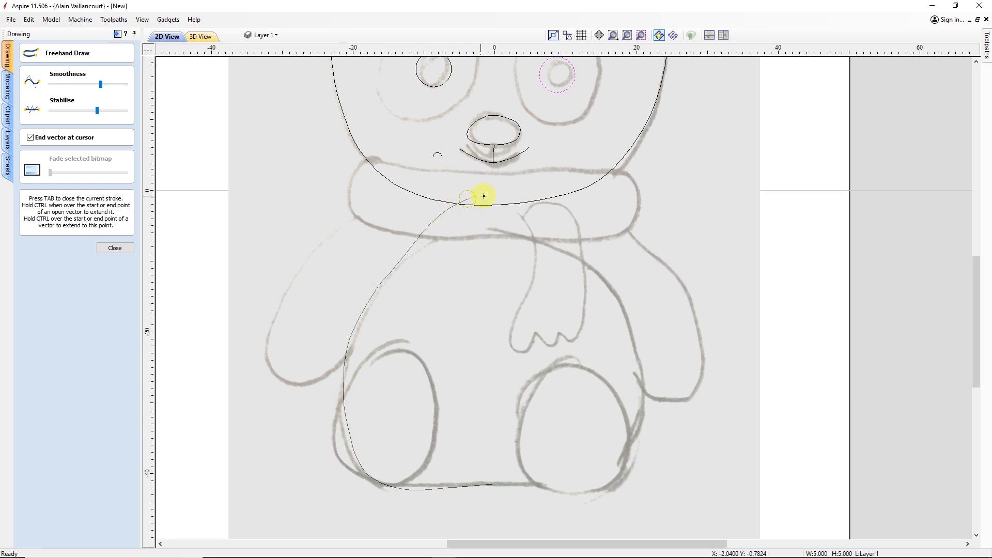
{"action": "left_click_drag", "start_coordinate": [483, 196], "coordinate": [509, 503]}
{"action": "key", "text": "Escape"}
{"action": "left_click", "coordinate": [525, 490]}
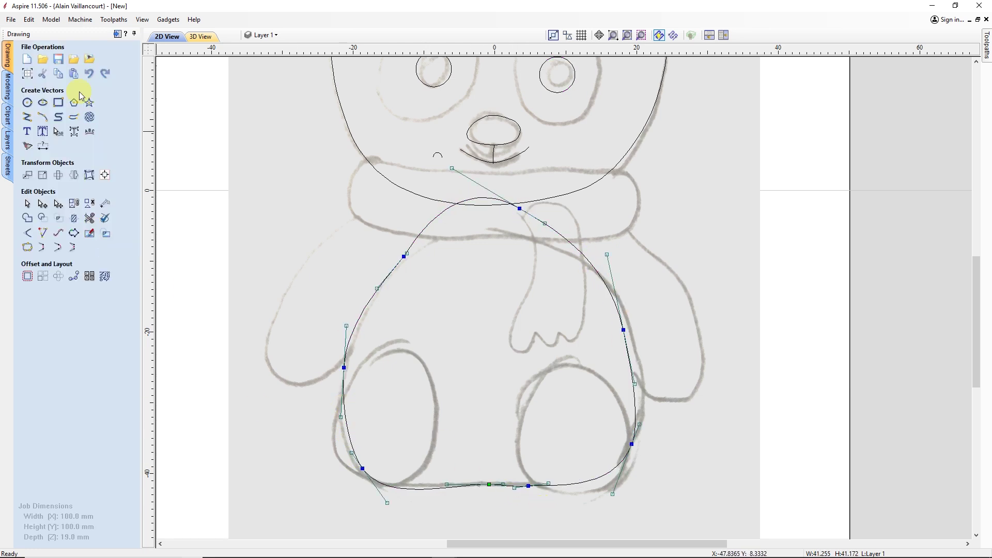
- Trace the left foot freehand, about 15 × 20 mm, and place a mirrored copy of it over the right foot
{"action": "left_click", "coordinate": [74, 116]}
{"action": "left_click_drag", "start_coordinate": [370, 358], "coordinate": [395, 350]}
{"action": "key", "text": "Escape"}
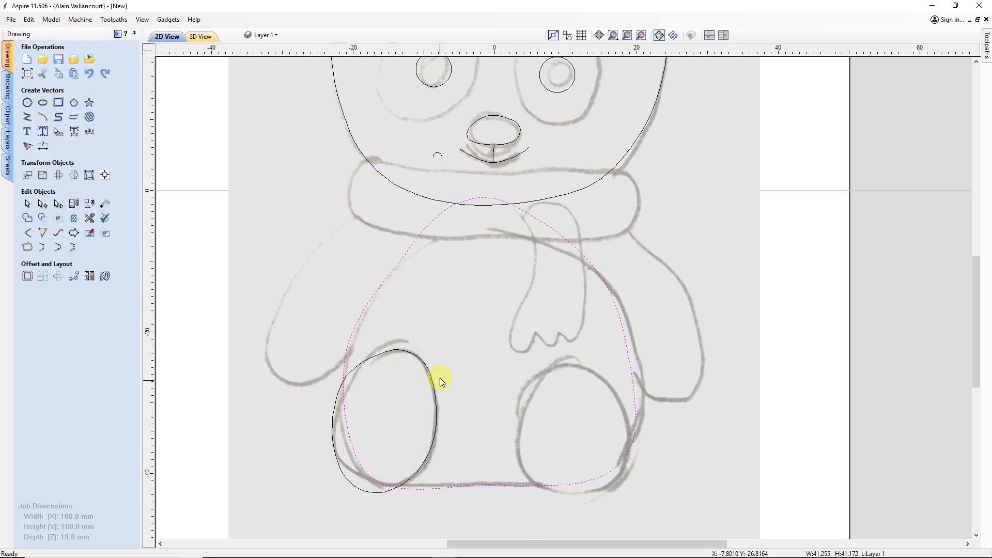
{"action": "left_click", "coordinate": [73, 171]}
{"action": "left_click", "coordinate": [85, 166]}
{"action": "left_click", "coordinate": [115, 252]}
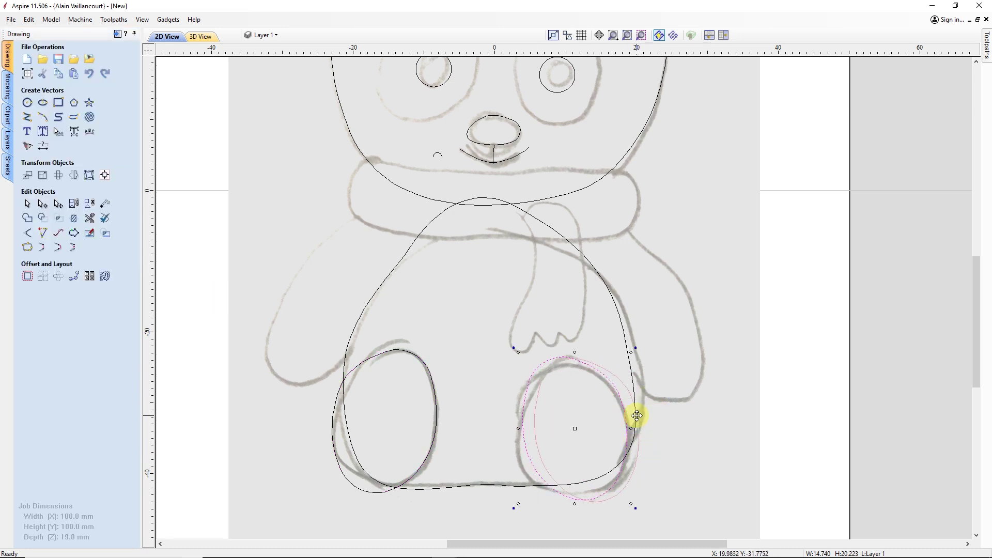
- Trace both arms and the scarf with its hanging end as freehand vectors
{"action": "left_click", "coordinate": [73, 117]}
{"action": "left_click_drag", "start_coordinate": [413, 190], "coordinate": [268, 337]}
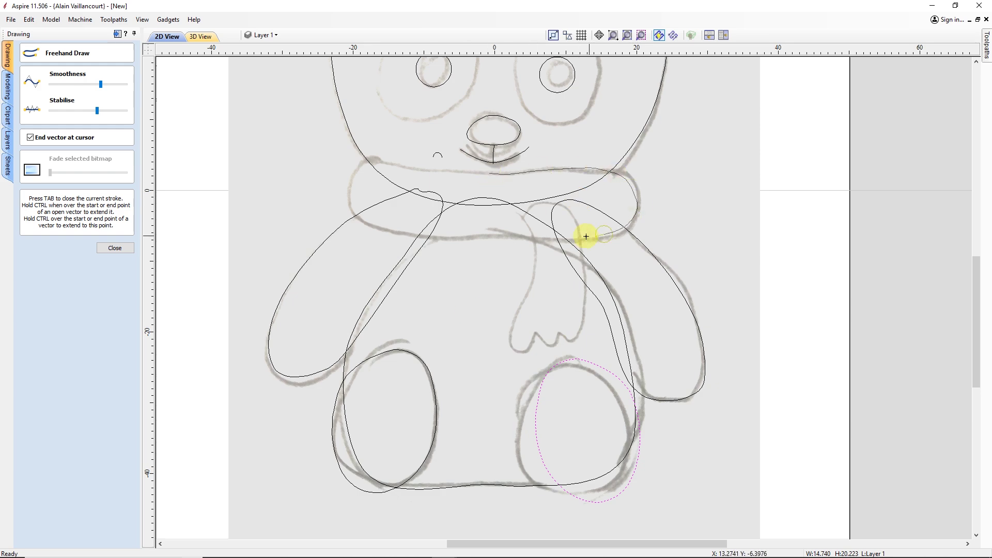
{"action": "left_click_drag", "start_coordinate": [586, 236], "coordinate": [601, 235]}
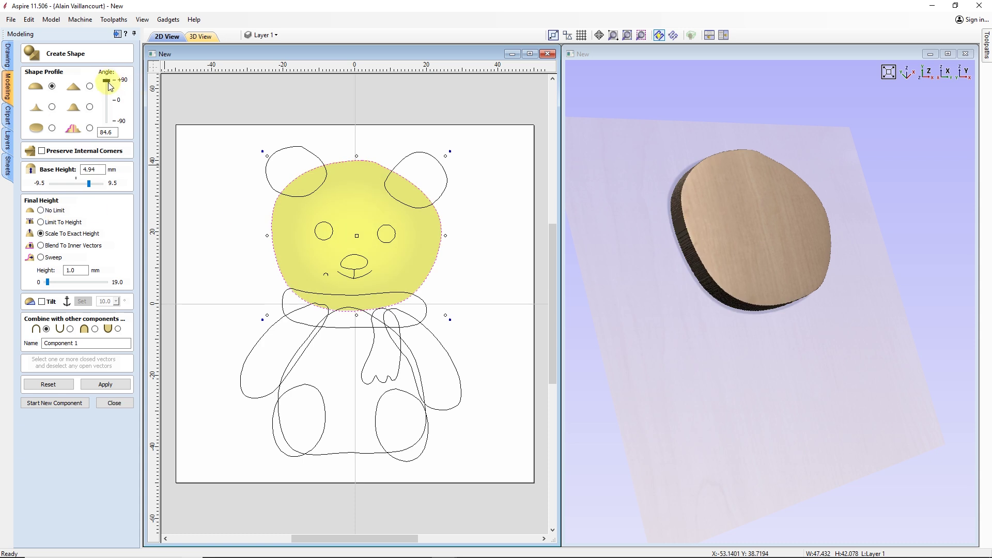
- Shape the head as a dome with no height limit, base height 3.04 mm and angle 73.8, naming the component head
{"action": "left_click_drag", "start_coordinate": [651, 294], "coordinate": [724, 336]}
{"action": "left_click", "coordinate": [40, 210]}
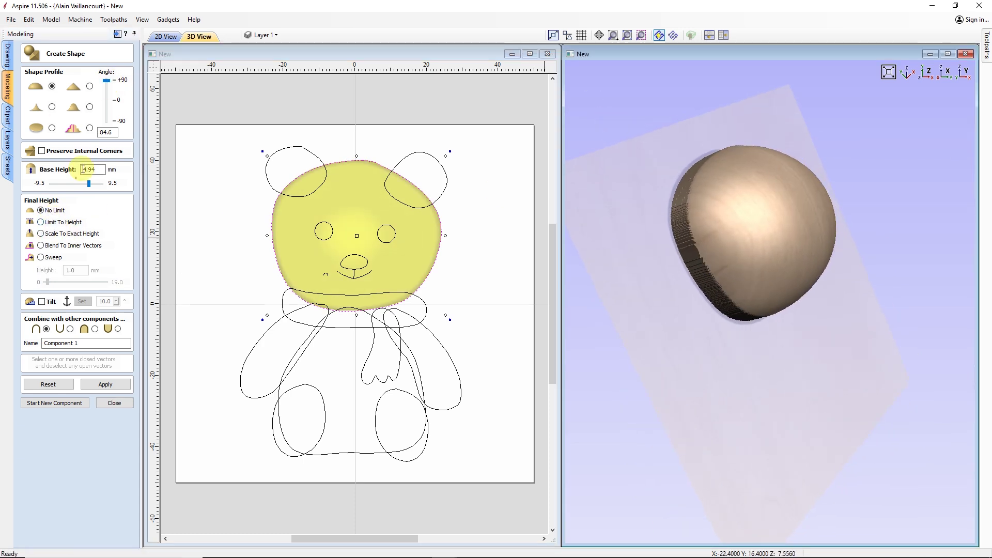
{"action": "left_click_drag", "start_coordinate": [88, 184], "coordinate": [84, 183]}
{"action": "mouse_move", "coordinate": [718, 263]}
{"action": "left_mouse_down"}
{"action": "mouse_move", "coordinate": [757, 293]}
{"action": "mouse_move", "coordinate": [809, 226]}
{"action": "left_mouse_up"}
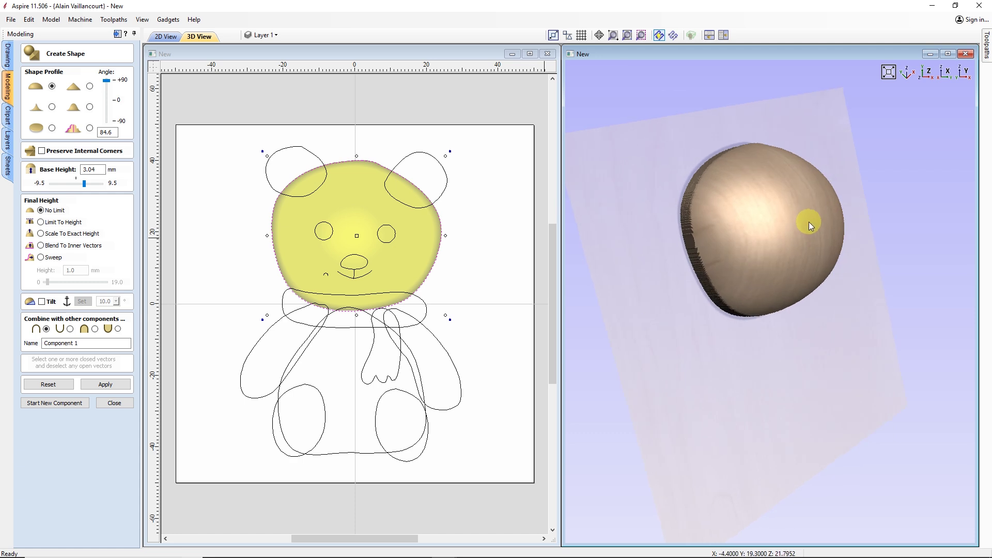
{"action": "left_click_drag", "start_coordinate": [118, 98], "coordinate": [110, 89]}
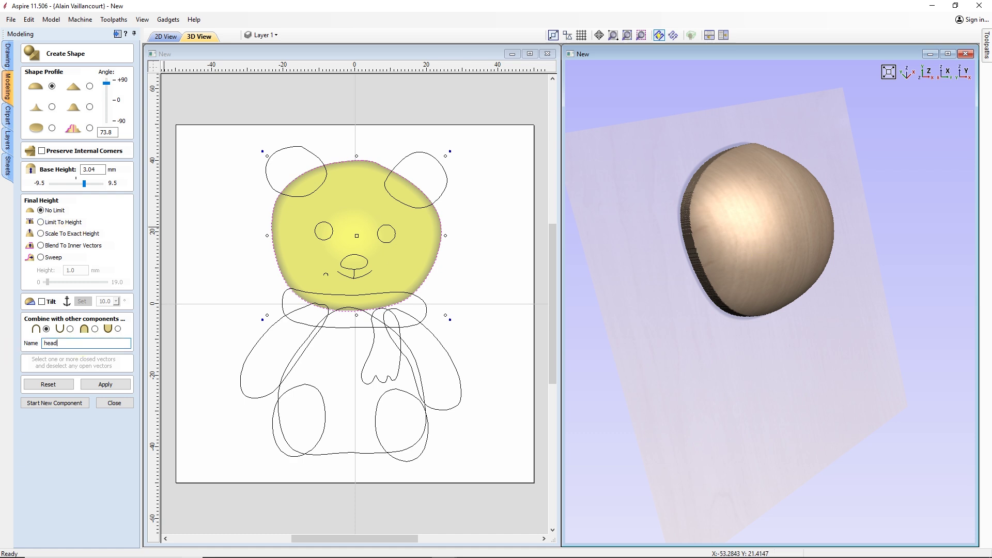
- Create a separate domed nose component with a 0 mm base height and no height limit, adjusting its profile angle
{"action": "left_click", "coordinate": [55, 402]}
{"action": "left_click", "coordinate": [354, 262]}
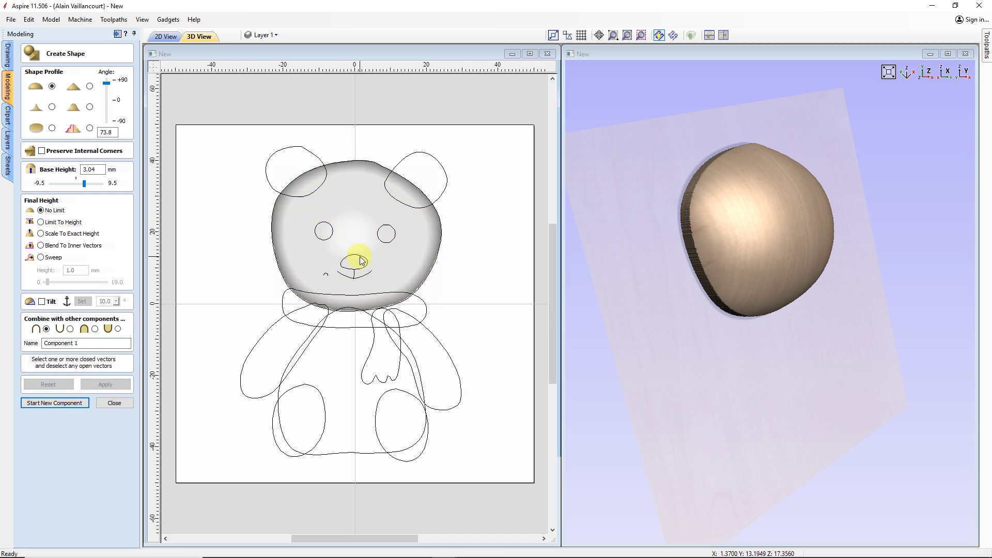
{"action": "double_click", "coordinate": [81, 168]}
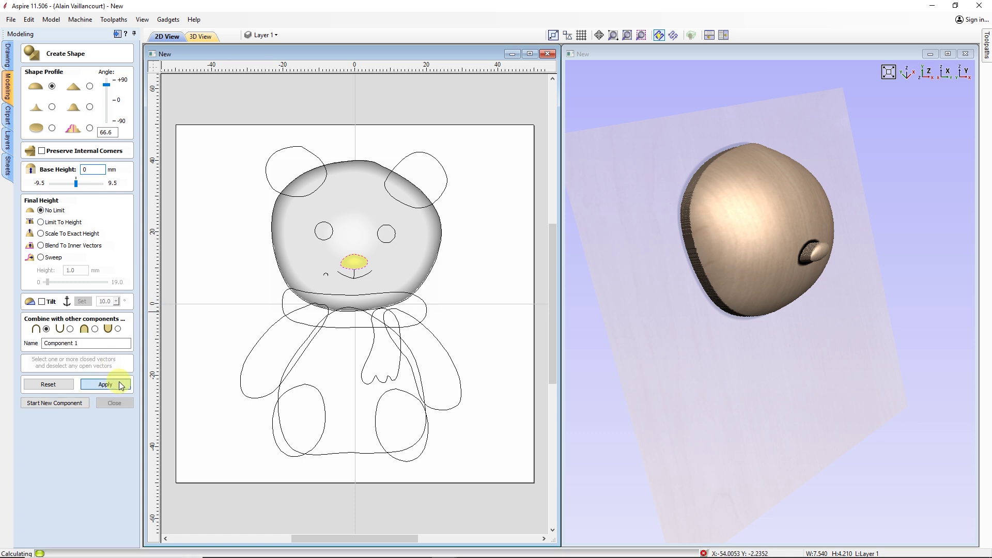
{"action": "left_click_drag", "start_coordinate": [107, 85], "coordinate": [108, 82]}
- Shape both ears as domes with angle 77.4 and base height 1.9 mm, name the component ears, and merge it with the head
{"action": "left_click_drag", "start_coordinate": [609, 132], "coordinate": [641, 153]}
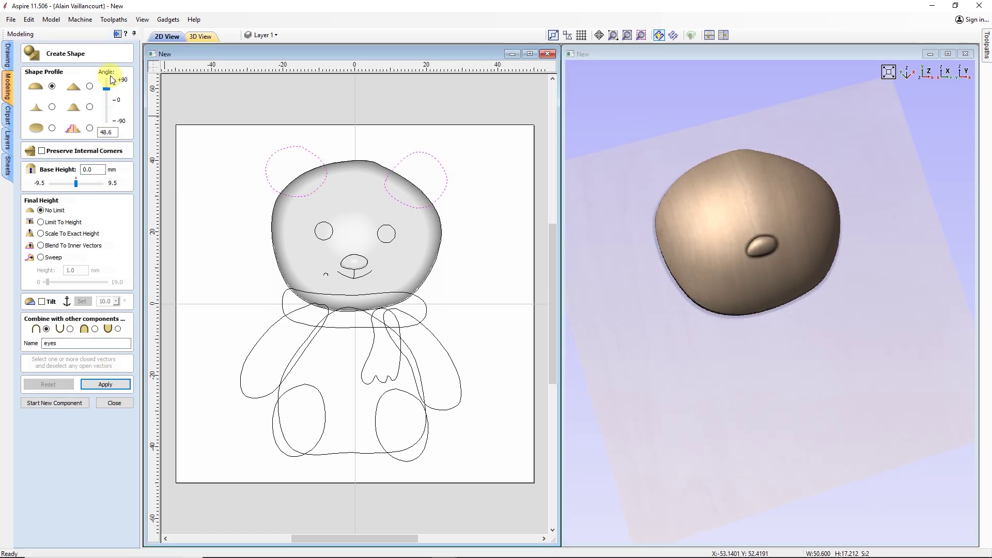
{"action": "left_click_drag", "start_coordinate": [106, 81], "coordinate": [107, 83]}
{"action": "left_click", "coordinate": [91, 184]}
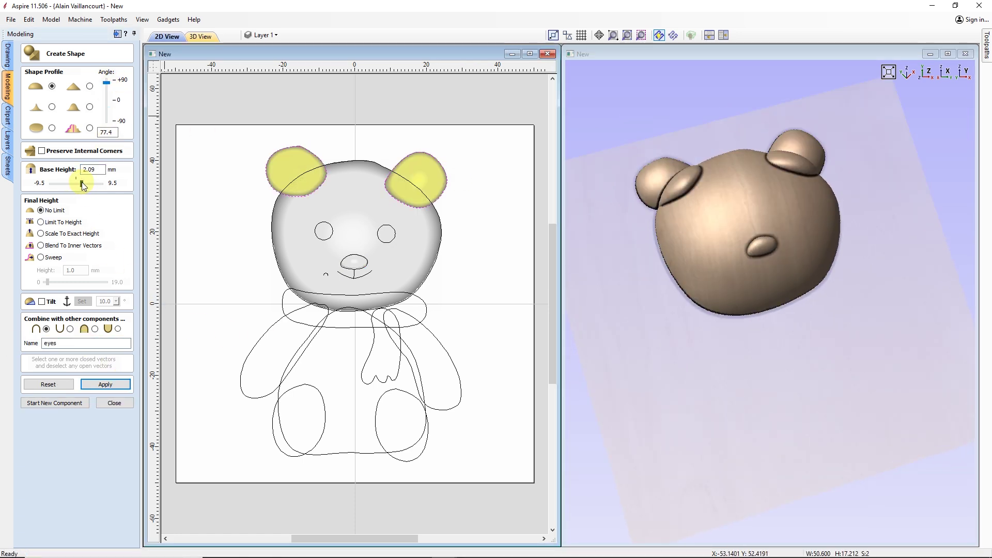
{"action": "left_click_drag", "start_coordinate": [785, 300], "coordinate": [696, 280]}
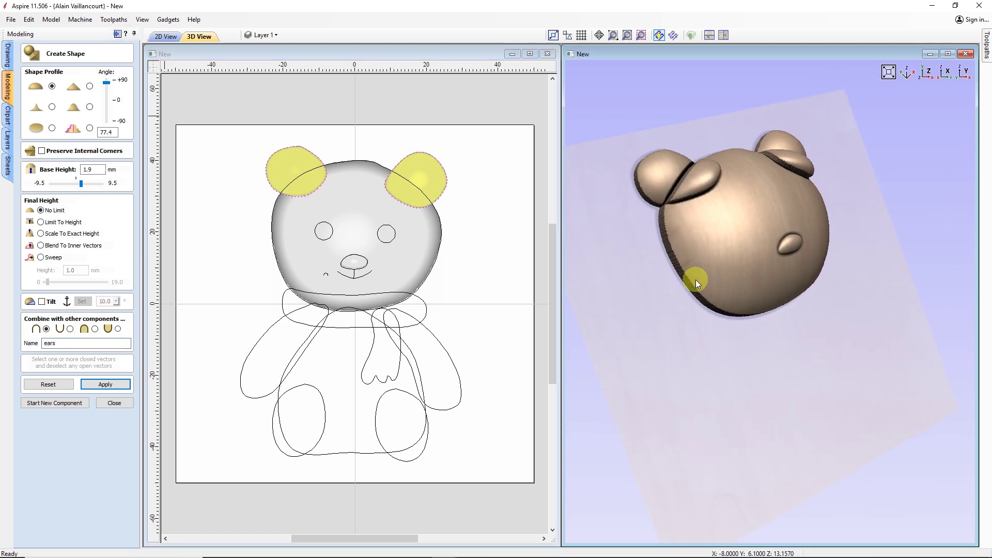
{"action": "left_click", "coordinate": [95, 329]}
{"action": "left_click_drag", "start_coordinate": [677, 191], "coordinate": [832, 289]}
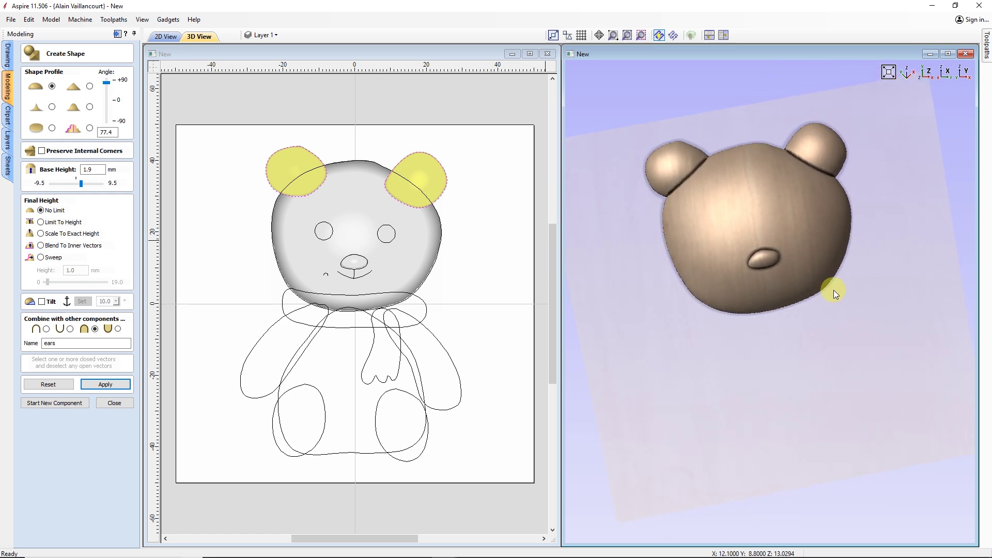
- Shape both eye circles as a new added dome component with angle 48.6, 0 mm base height and no height limit
{"action": "left_click", "coordinate": [57, 403]}
{"action": "left_click", "coordinate": [326, 225]}
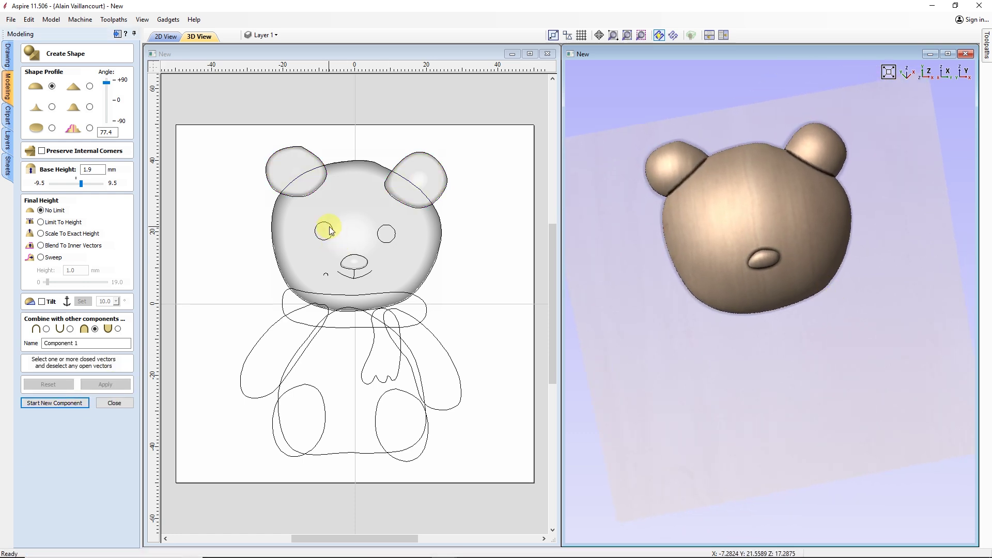
{"action": "left_click", "coordinate": [392, 241], "text": "shift"}
{"action": "left_click", "coordinate": [46, 329]}
{"action": "left_click", "coordinate": [103, 172]}
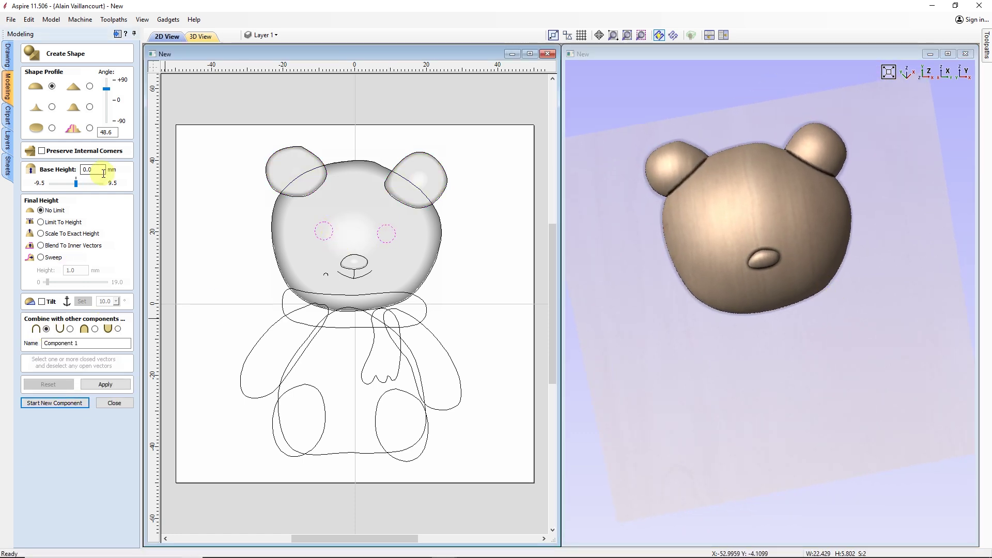
{"action": "left_click", "coordinate": [106, 384]}
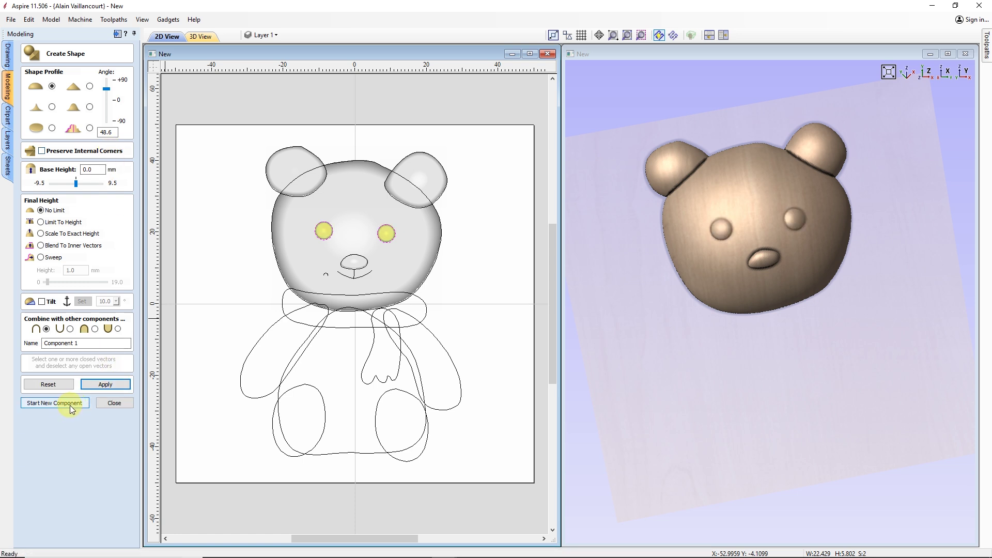
{"action": "left_click", "coordinate": [114, 403]}
- Extrude the small arc profile along the curved mouth line as a component named mouth1
{"action": "scroll", "coordinate": [365, 271], "scroll_direction": "up", "scroll_amount": 5}
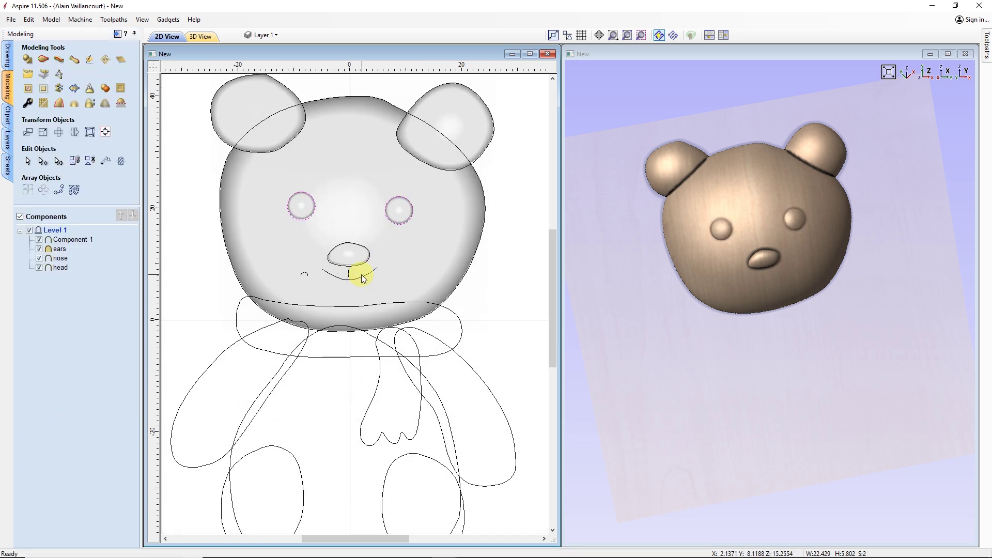
{"action": "middle_click_drag", "start_coordinate": [349, 272], "coordinate": [431, 265]}
{"action": "left_click", "coordinate": [435, 276]}
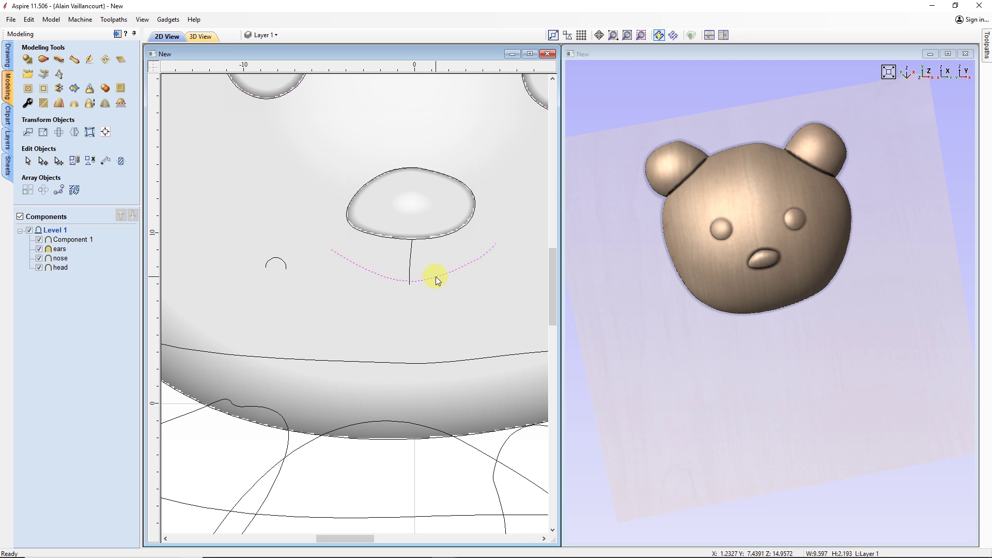
{"action": "left_click", "coordinate": [64, 66]}
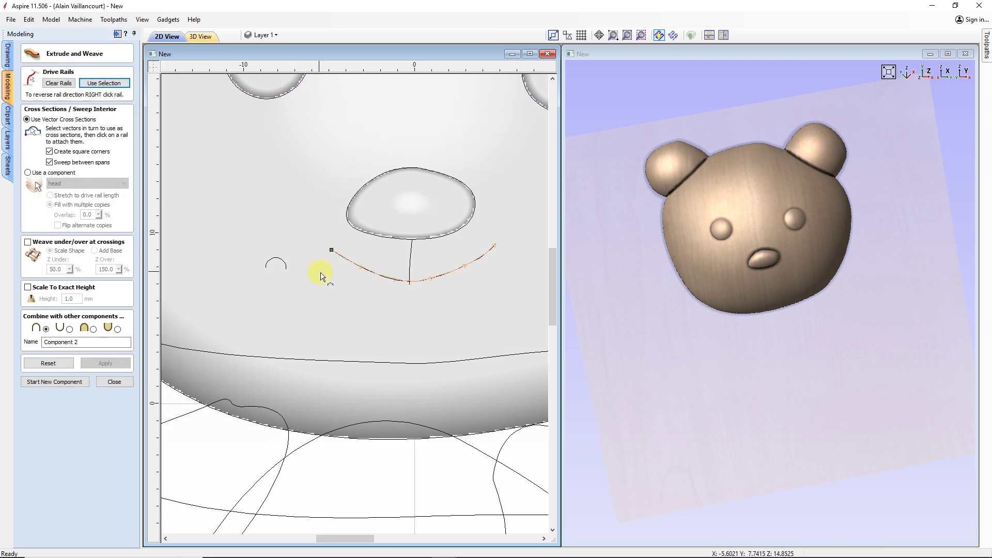
{"action": "triple_click", "coordinate": [62, 342]}
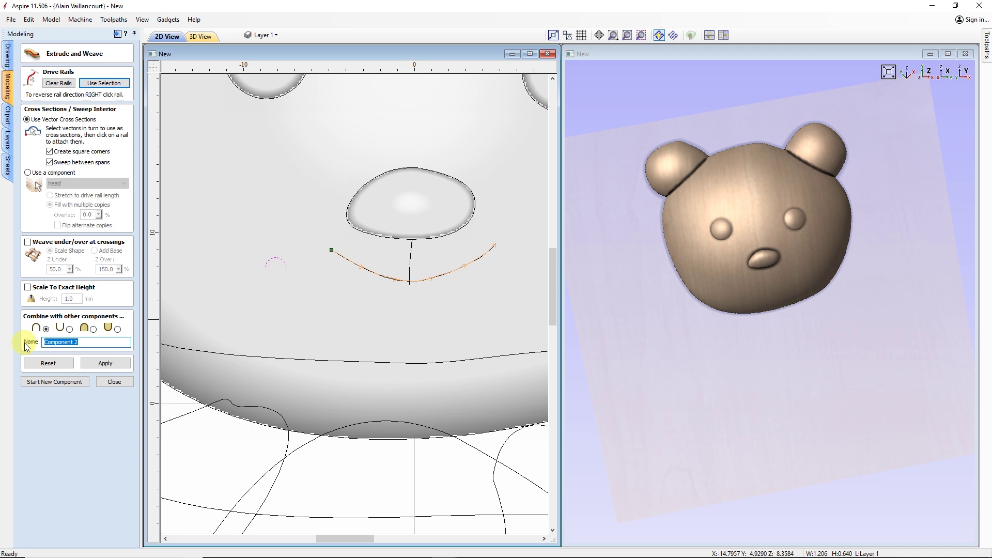
{"action": "type", "text": "mouth1"}
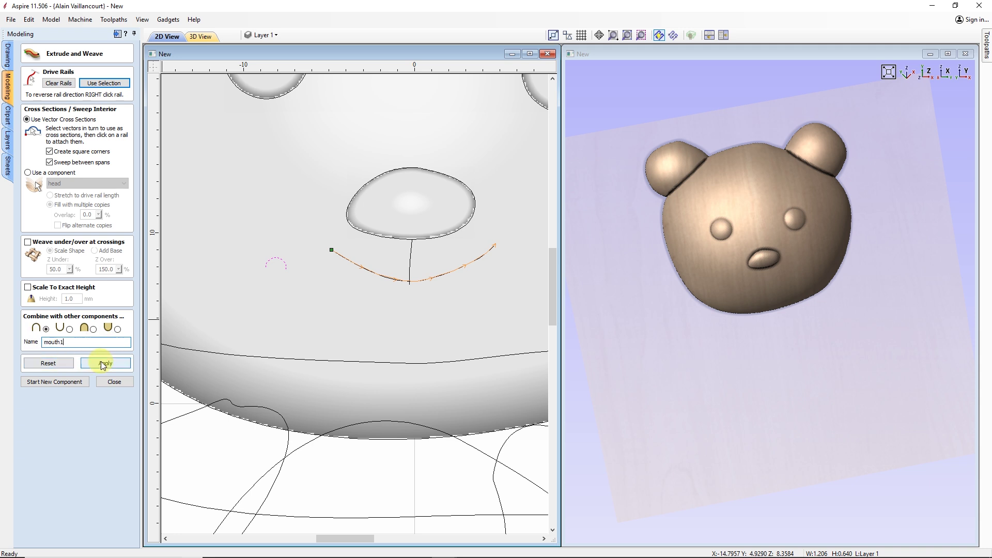
{"action": "left_click", "coordinate": [103, 365]}
{"action": "left_click_drag", "start_coordinate": [775, 246], "coordinate": [800, 239]}
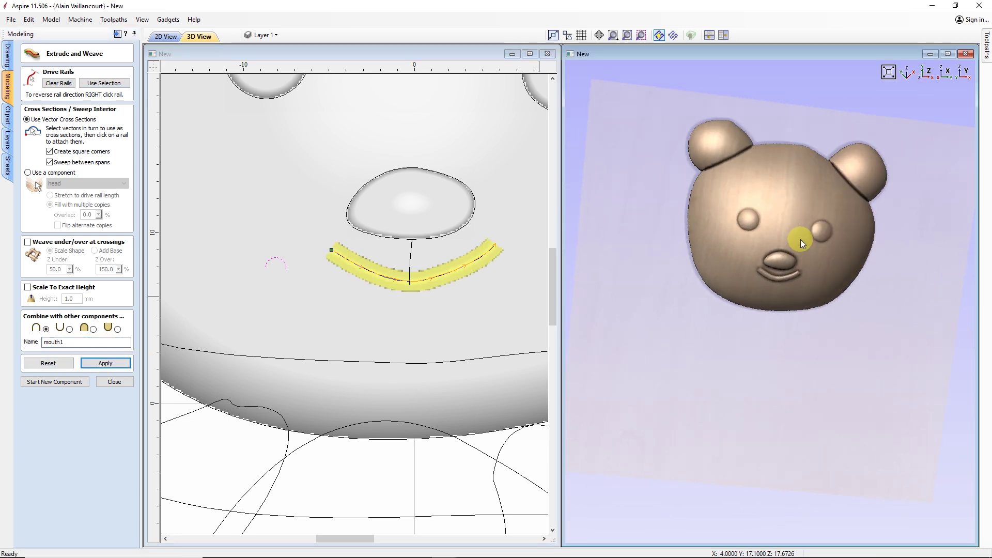
- Extrude the same arc profile along the short vertical line below the nose as a component named mouth2
{"action": "left_click", "coordinate": [54, 381]}
{"action": "left_click", "coordinate": [410, 251]}
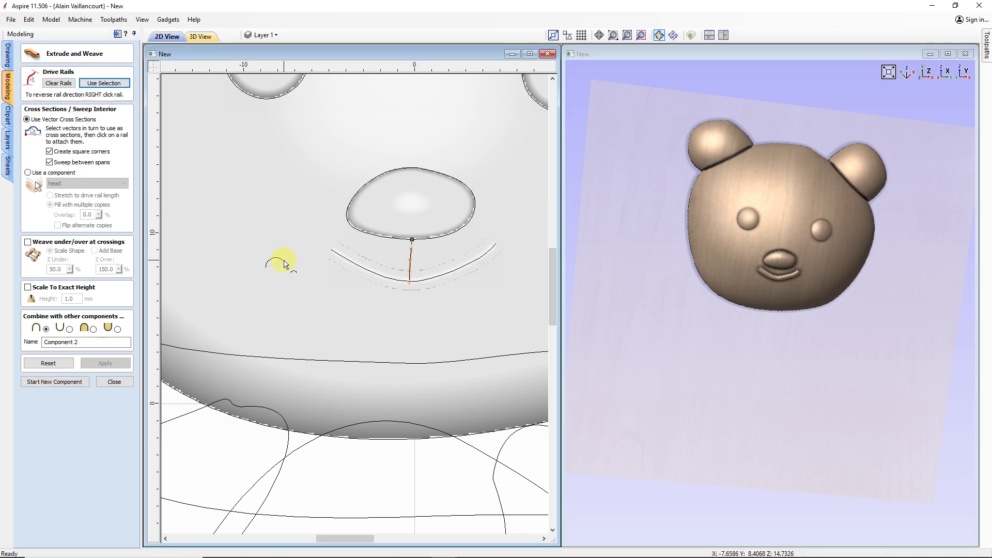
{"action": "left_click", "coordinate": [114, 381]}
{"action": "left_click_drag", "start_coordinate": [768, 291], "coordinate": [798, 200]}
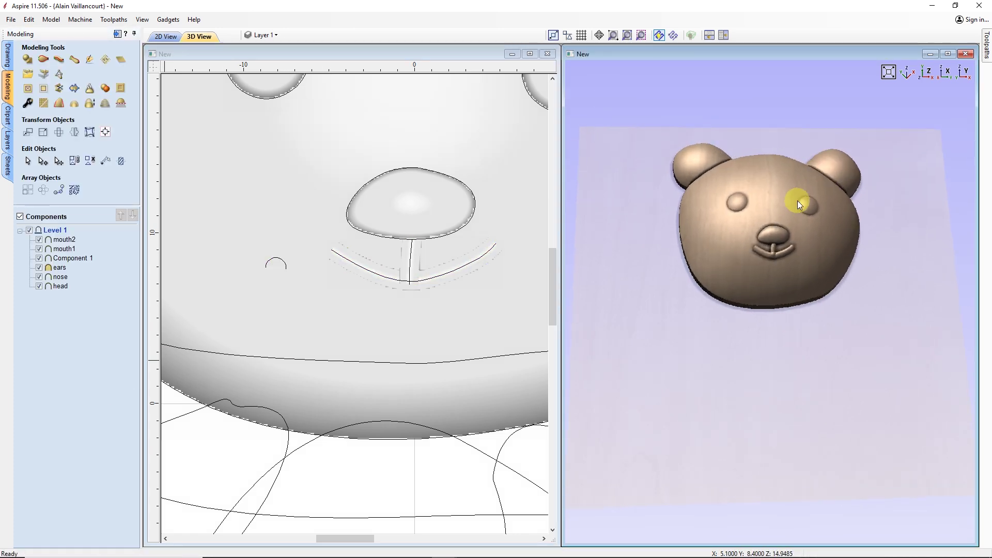
- Shape the body, feet and arms outlines as separate domed components named body, feet and arms
{"action": "scroll", "coordinate": [816, 315], "scroll_direction": "up", "scroll_amount": 5}
{"action": "scroll", "coordinate": [796, 320], "scroll_direction": "down", "scroll_amount": 5}
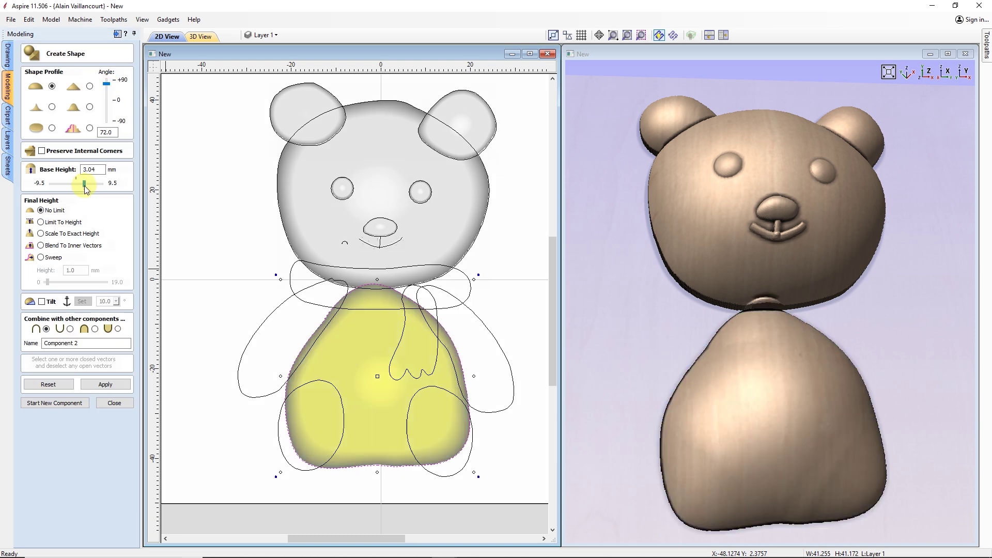
{"action": "left_click_drag", "start_coordinate": [765, 290], "coordinate": [680, 250]}
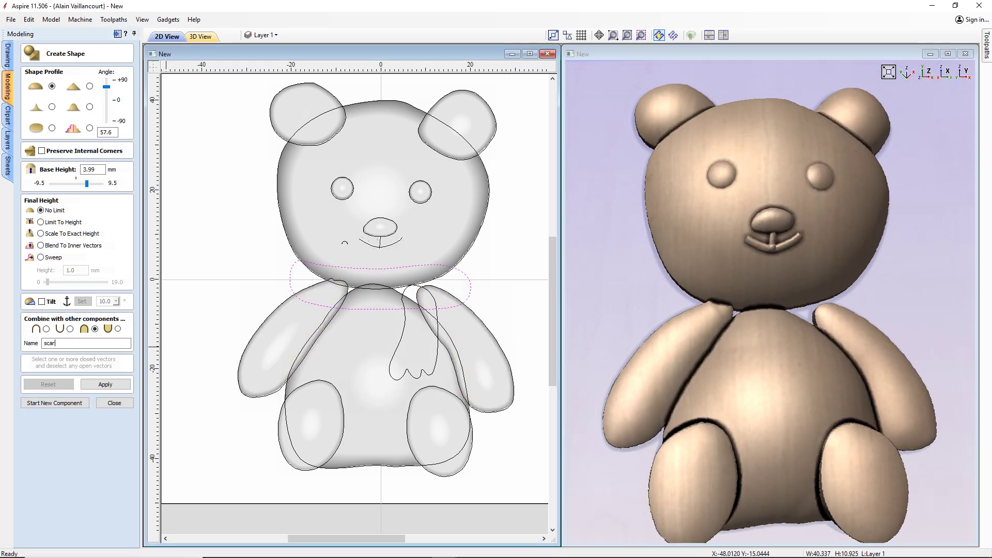
- Shape the scarf band as a merged dome named scarf top with angle 66.6, base height 8.36 mm and no height limit
{"action": "left_click", "coordinate": [291, 274]}
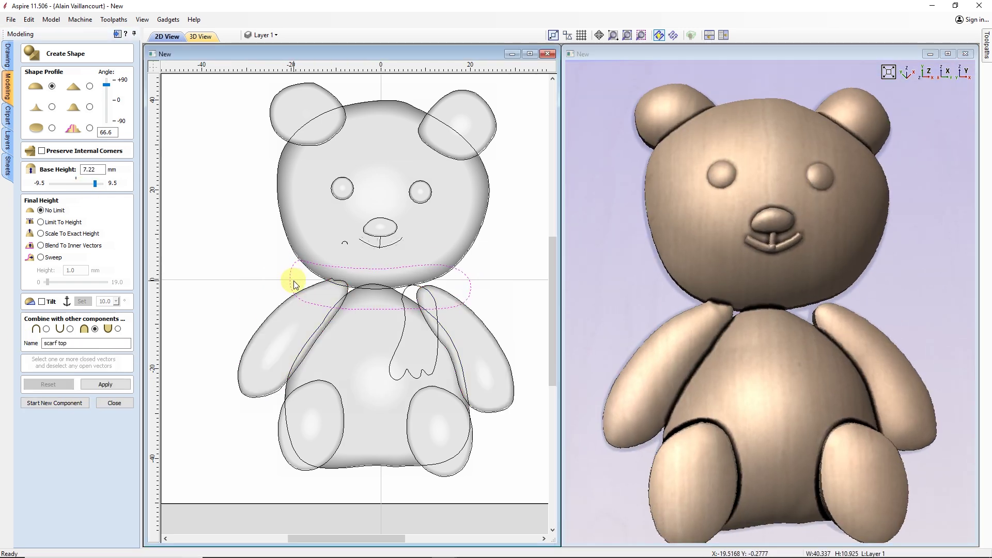
{"action": "left_click", "coordinate": [108, 380]}
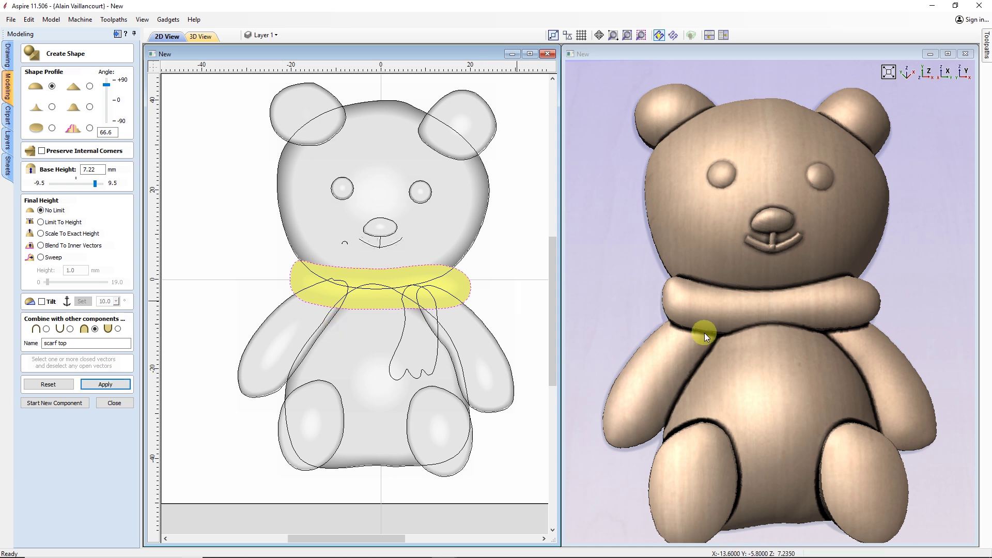
{"action": "left_click_drag", "start_coordinate": [704, 333], "coordinate": [766, 418]}
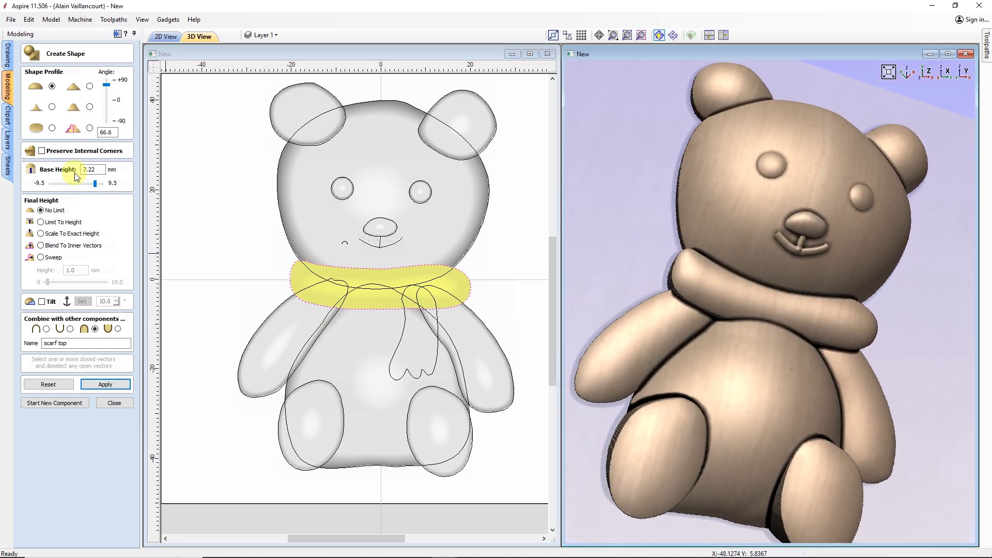
{"action": "left_click_drag", "start_coordinate": [96, 184], "coordinate": [98, 186]}
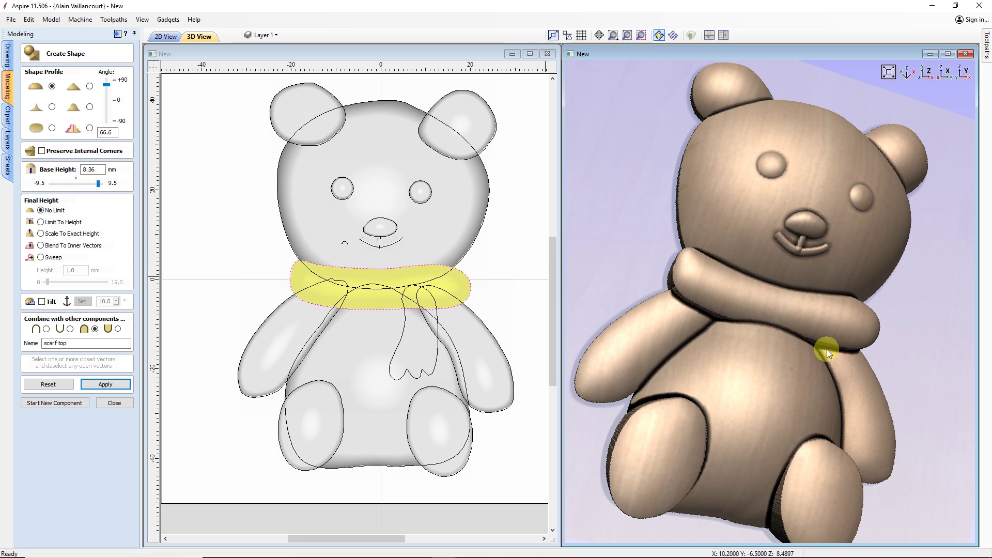
{"action": "left_click_drag", "start_coordinate": [826, 349], "coordinate": [699, 224]}
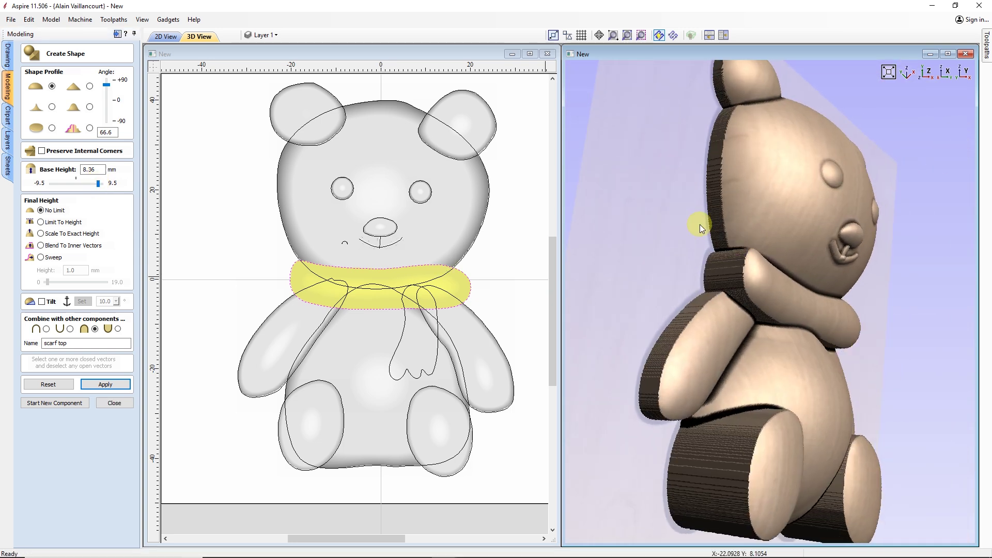
{"action": "left_click_drag", "start_coordinate": [741, 250], "coordinate": [733, 371]}
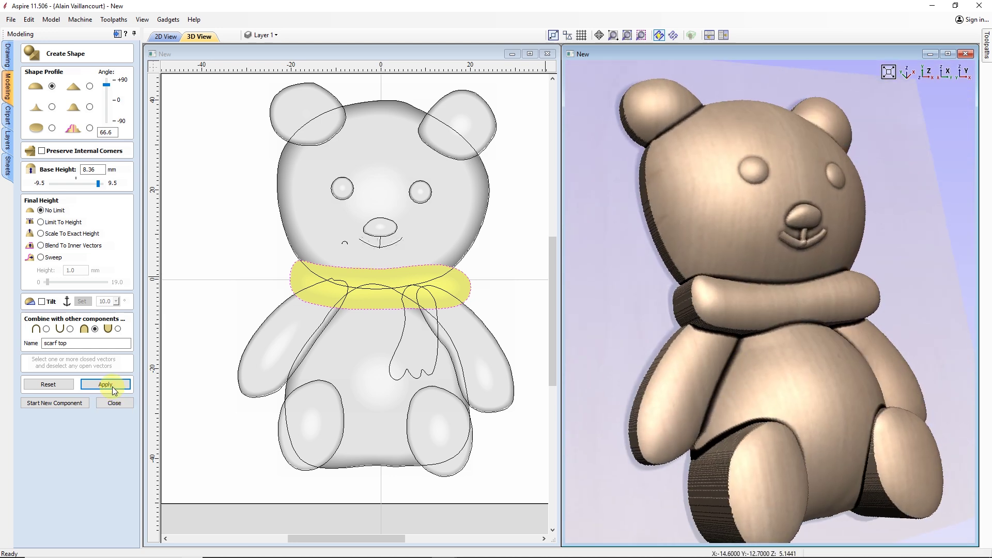
{"action": "left_click", "coordinate": [115, 403]}
- Draw a 41 mm diameter circle centred on the scarf band and spanning its width
{"action": "left_click", "coordinate": [8, 54]}
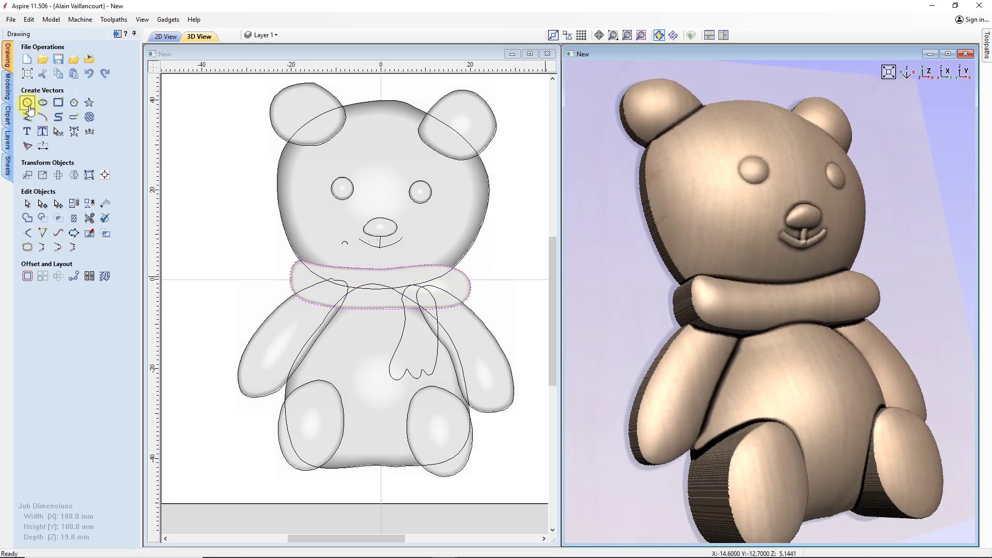
{"action": "left_click", "coordinate": [26, 103]}
{"action": "mouse_move", "coordinate": [375, 288]}
{"action": "left_mouse_down"}
{"action": "mouse_move", "coordinate": [464, 297]}
{"action": "mouse_move", "coordinate": [465, 288]}
{"action": "left_mouse_up"}
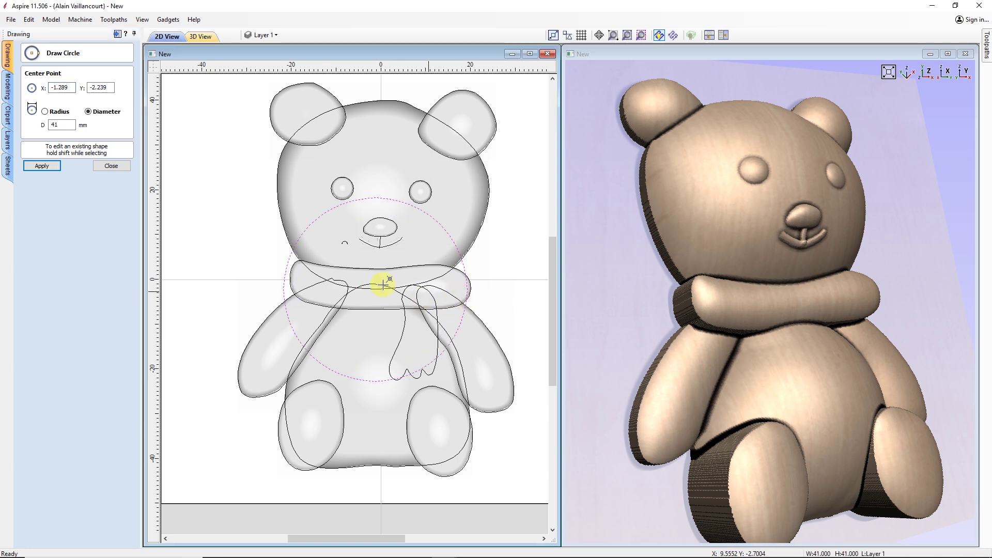
{"action": "left_click", "coordinate": [111, 166]}
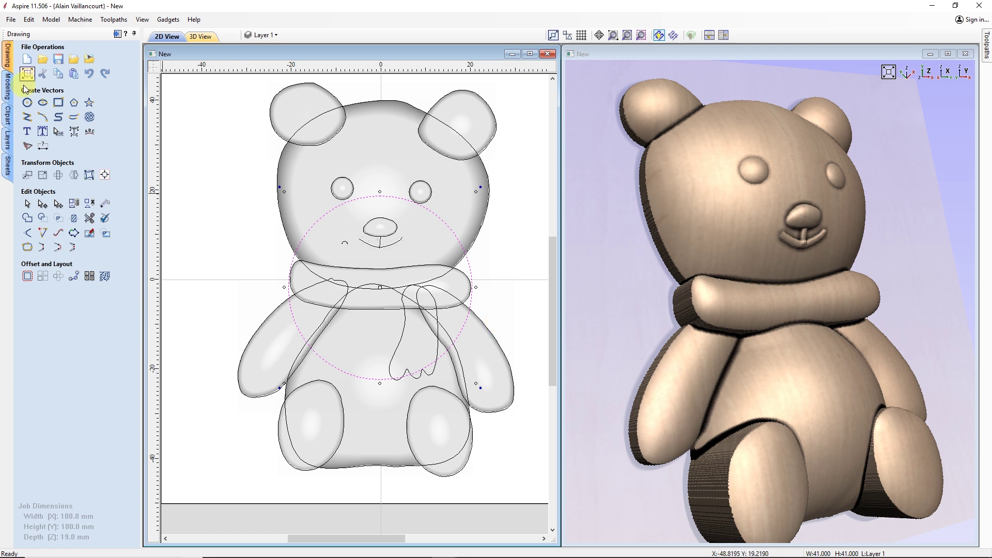
- Insert a new component level above Level 1 and move the scarf top component into it
{"action": "left_click", "coordinate": [8, 85]}
{"action": "right_click", "coordinate": [54, 230]}
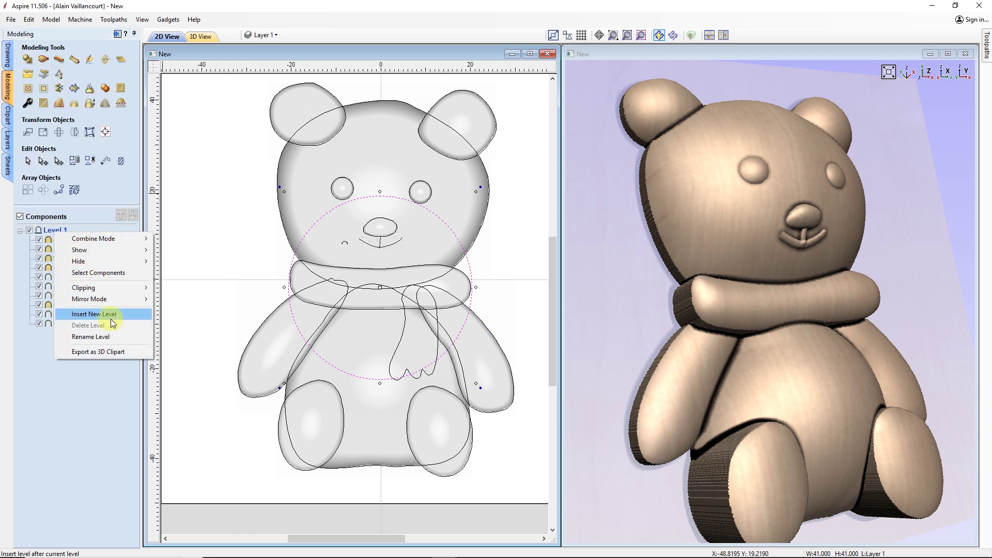
{"action": "left_click", "coordinate": [94, 313]}
{"action": "mouse_move", "coordinate": [61, 248]}
{"action": "left_mouse_down"}
{"action": "mouse_move", "coordinate": [55, 259]}
{"action": "mouse_move", "coordinate": [49, 233]}
{"action": "mouse_move", "coordinate": [61, 235]}
{"action": "left_mouse_up"}
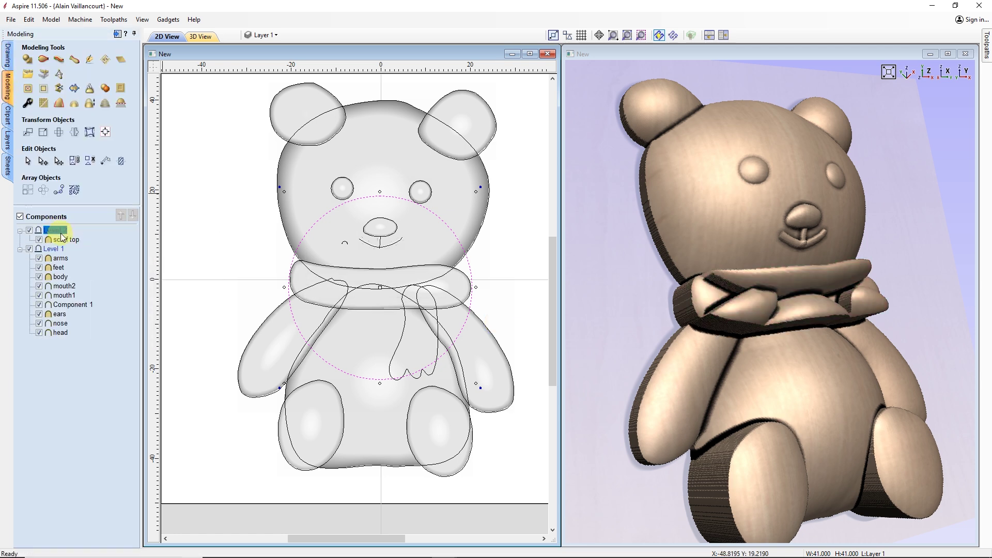
- Set the combine mode of the level holding scarf top to Merge
{"action": "right_click", "coordinate": [40, 232]}
{"action": "mouse_move", "coordinate": [129, 237]}
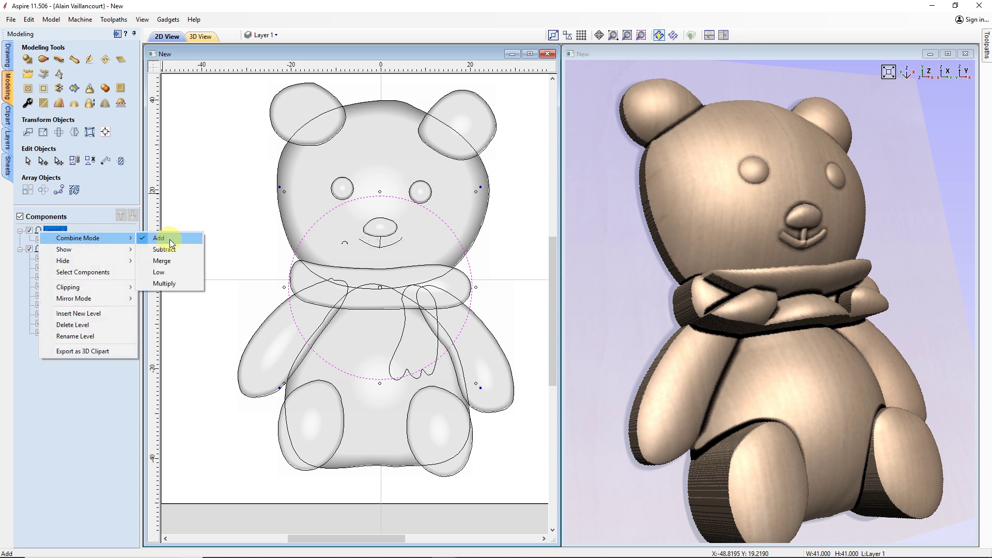
{"action": "left_click", "coordinate": [177, 265]}
{"action": "mouse_move", "coordinate": [646, 362]}
{"action": "left_mouse_down"}
{"action": "mouse_move", "coordinate": [659, 383]}
{"action": "mouse_move", "coordinate": [343, 275]}
{"action": "left_mouse_up"}
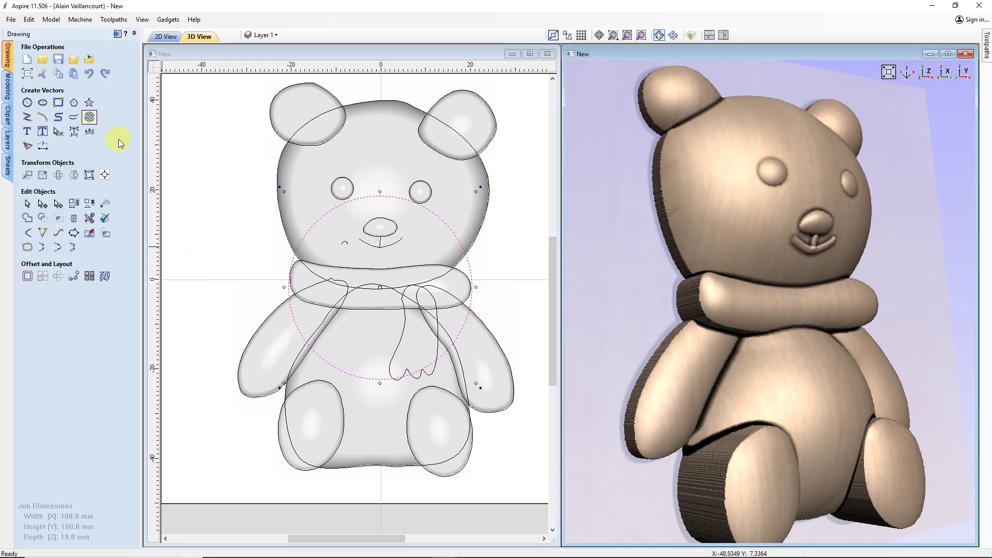
- Shape the circle as a 90-degree dome with 0 mm base, scaled to an exact height of 1.0 mm, named multip;icator
{"action": "left_click", "coordinate": [11, 90]}
{"action": "left_click", "coordinate": [28, 60]}
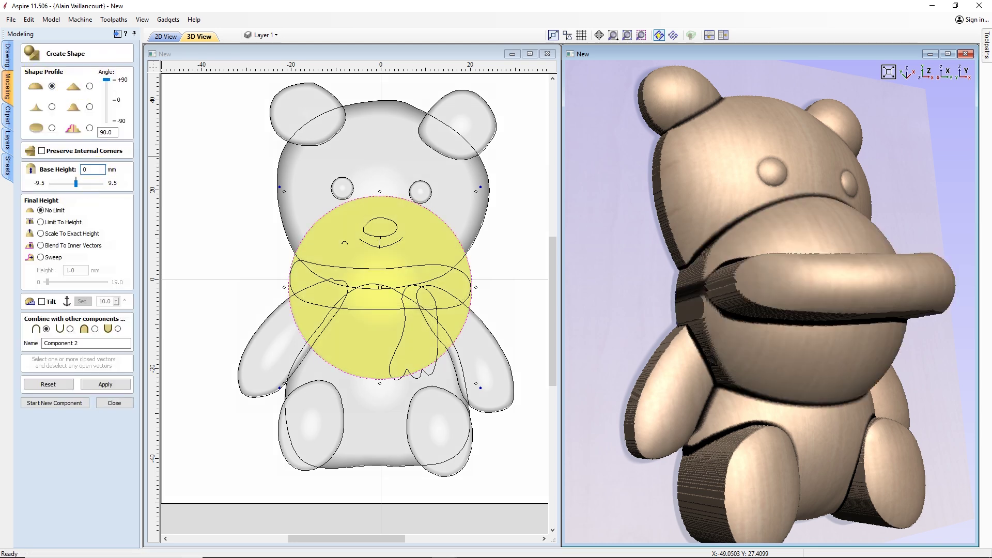
{"action": "left_click", "coordinate": [70, 234]}
{"action": "double_click", "coordinate": [85, 272]}
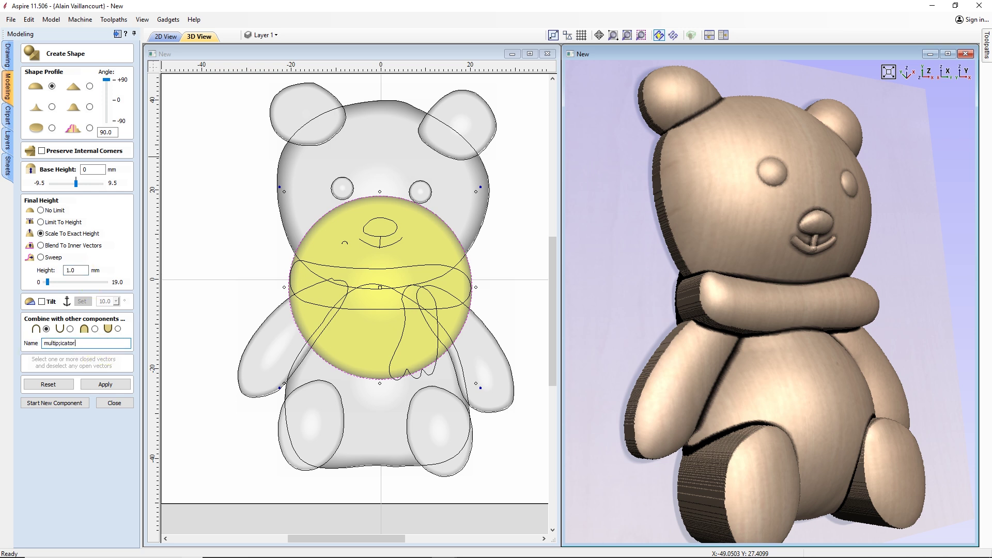
{"action": "left_click", "coordinate": [117, 387]}
{"action": "left_click", "coordinate": [81, 404]}
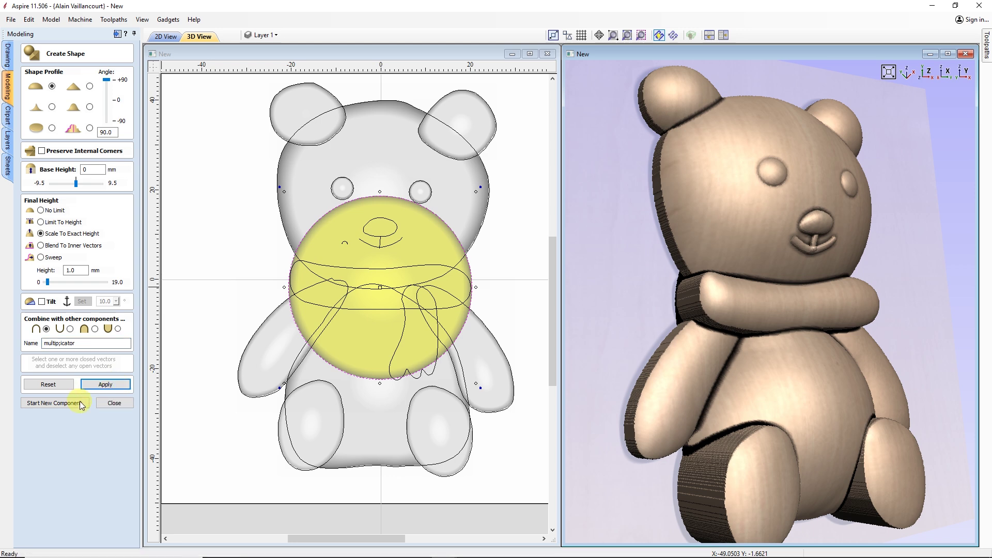
{"action": "left_click", "coordinate": [115, 405]}
- Set the circle dome component's combine mode to Multiply so it curves the scarf band
{"action": "left_click_drag", "start_coordinate": [734, 372], "coordinate": [786, 288]}
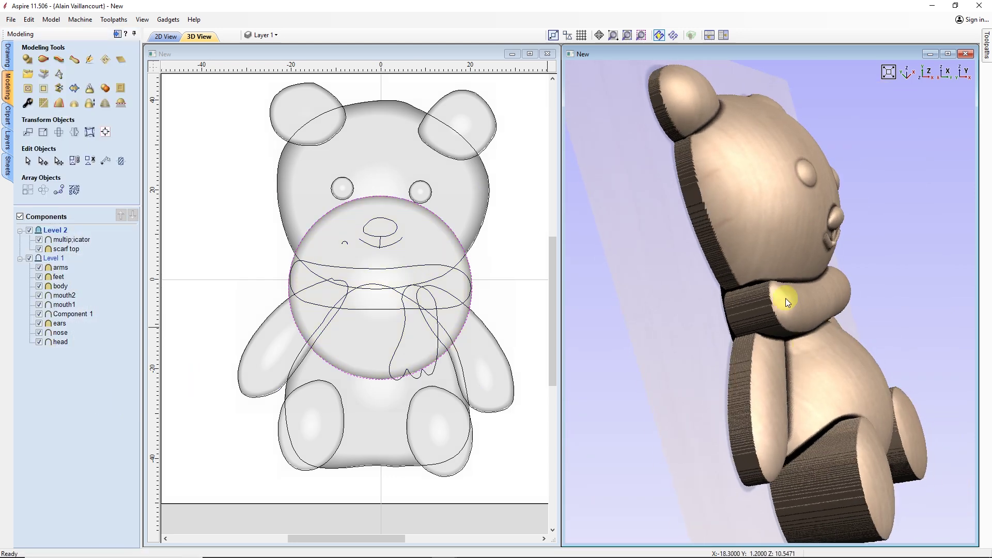
{"action": "scroll", "coordinate": [784, 312], "scroll_direction": "up", "scroll_amount": 5}
{"action": "left_click", "coordinate": [82, 239]}
{"action": "right_click", "coordinate": [86, 240]}
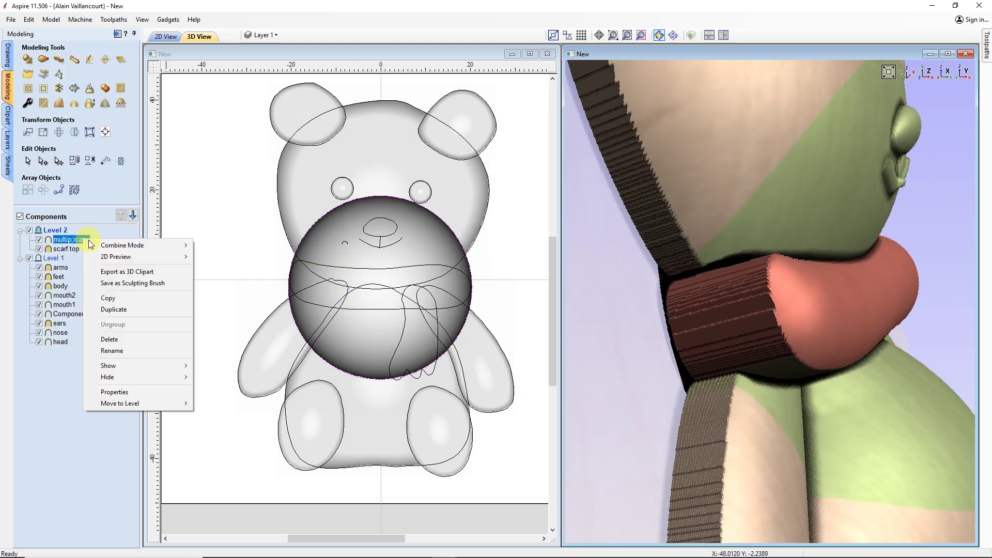
{"action": "mouse_move", "coordinate": [134, 244]}
{"action": "left_click", "coordinate": [236, 293]}
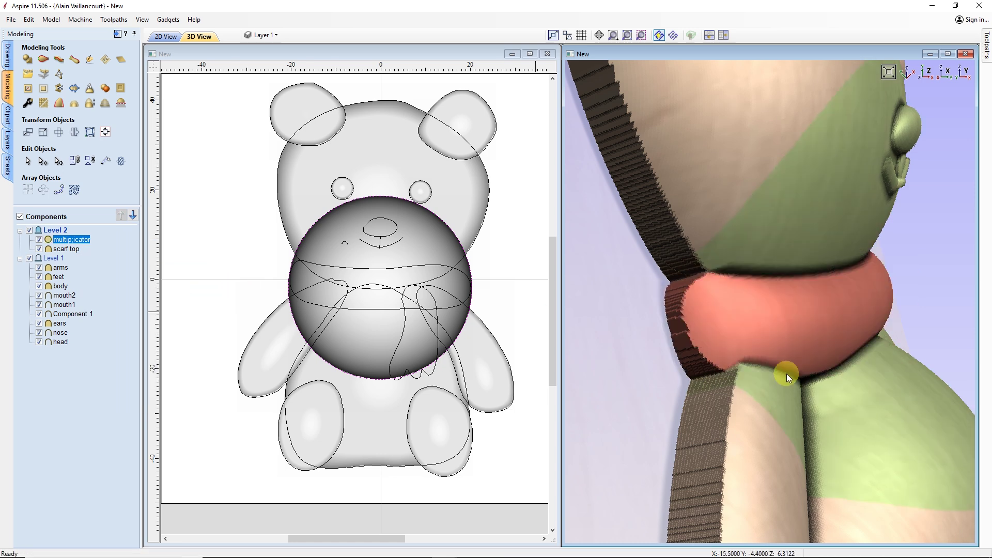
{"action": "left_click_drag", "start_coordinate": [786, 374], "coordinate": [749, 331]}
- Bake the circle dome and scarf top into one component and move the result into Level 1
{"action": "left_click", "coordinate": [75, 239]}
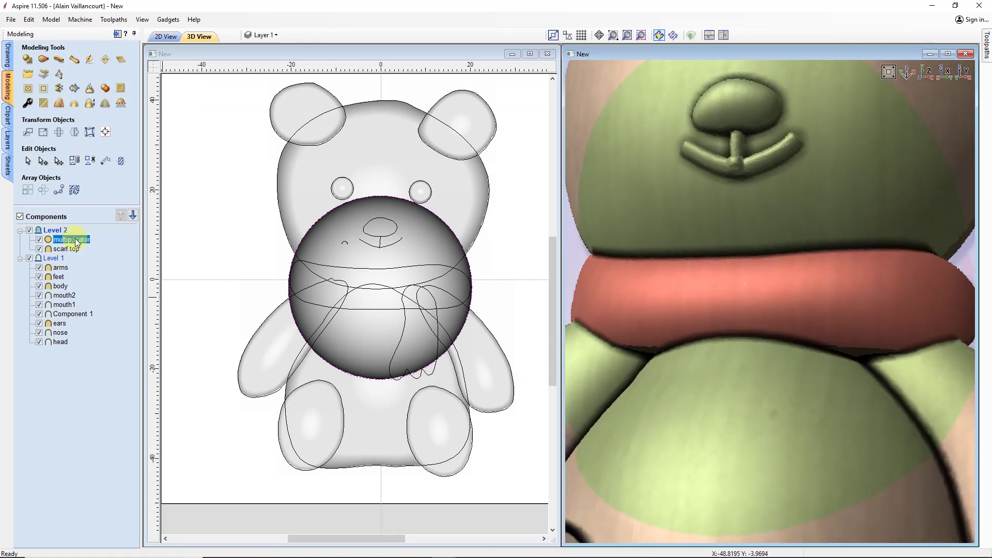
{"action": "left_click", "coordinate": [69, 247], "text": "ctrl"}
{"action": "left_click", "coordinate": [89, 103]}
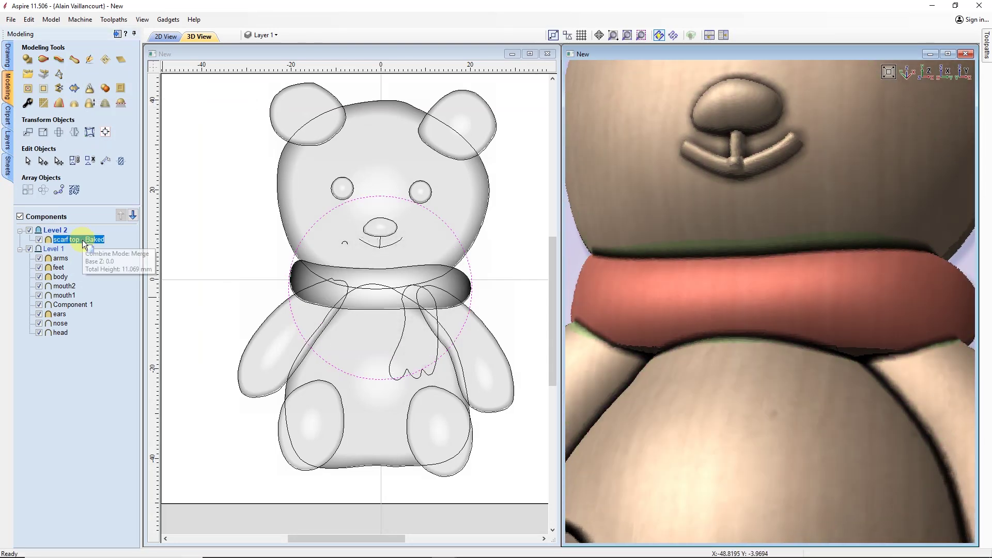
{"action": "left_click_drag", "start_coordinate": [82, 240], "coordinate": [88, 256]}
- Shape the hanging scarf tail vector as a 46.8-degree dome with 0 mm base, scaled to an exact height of 1.0 mm
{"action": "scroll", "coordinate": [725, 290], "scroll_direction": "down", "scroll_amount": 5}
{"action": "left_click_drag", "start_coordinate": [748, 382], "coordinate": [786, 395]}
{"action": "left_click", "coordinate": [26, 61]}
{"action": "left_click", "coordinate": [26, 60]}
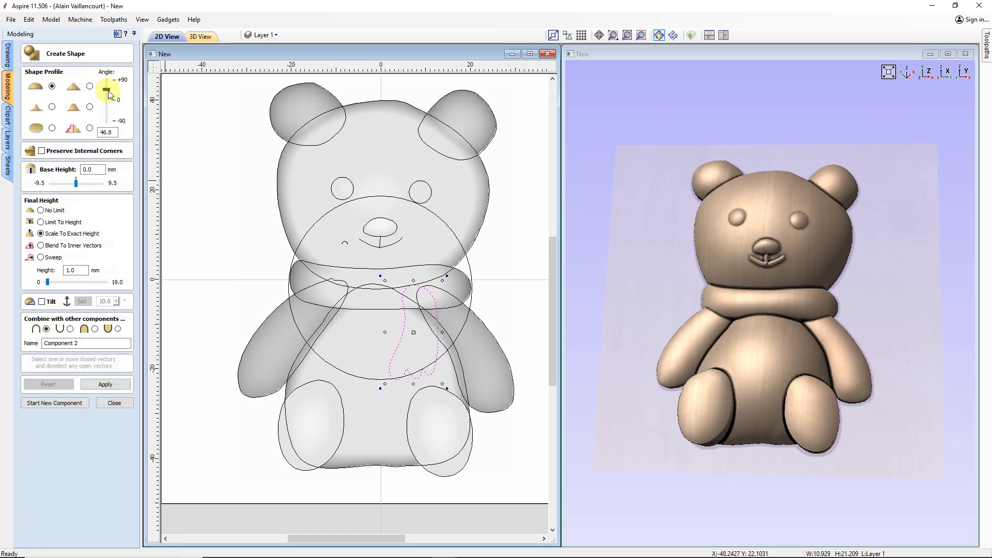
{"action": "left_click", "coordinate": [107, 91]}
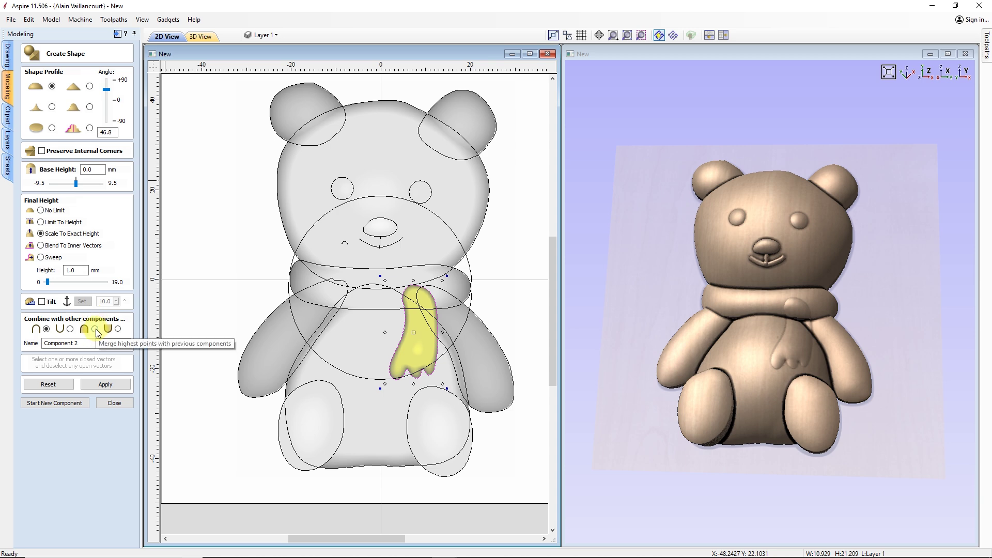
{"action": "scroll", "coordinate": [791, 328], "scroll_direction": "up", "scroll_amount": 5}
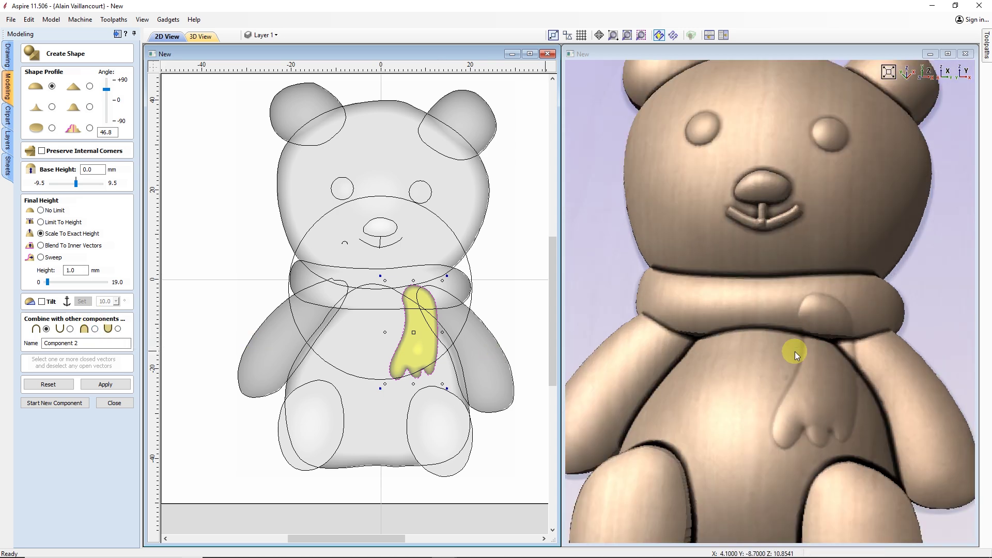
{"action": "left_click_drag", "start_coordinate": [794, 351], "coordinate": [842, 362]}
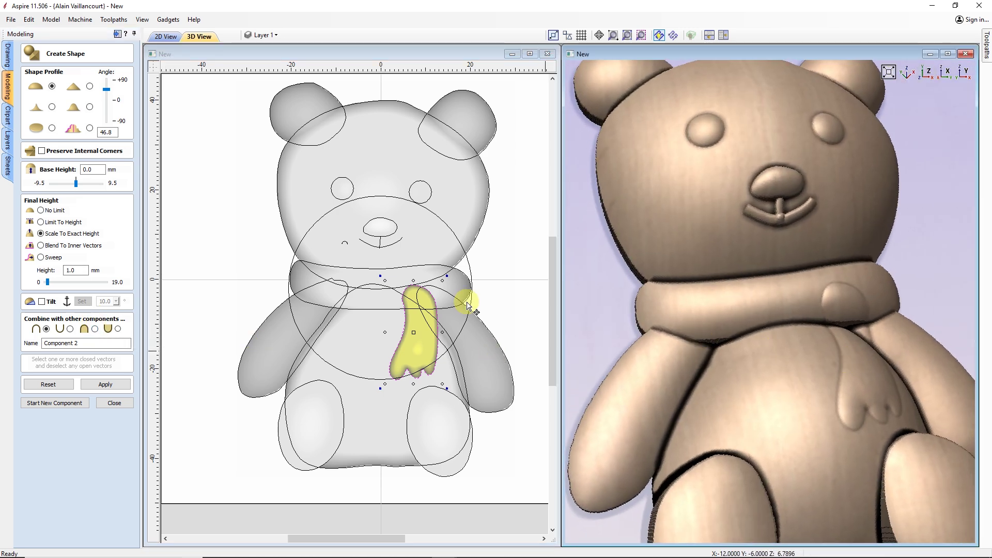
- Set the scarf tail to merge with the other components and raise its base height to 11 mm
{"action": "left_click", "coordinate": [96, 328]}
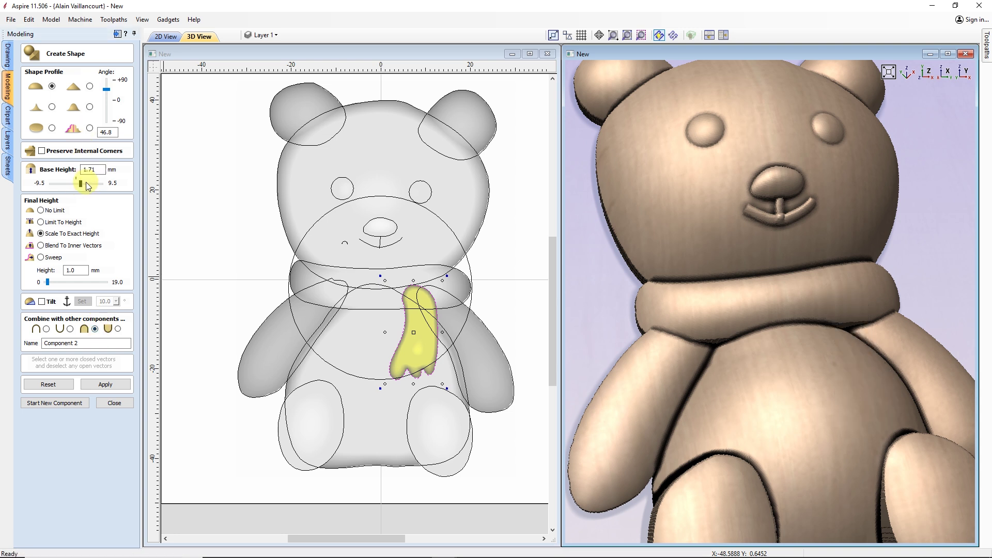
{"action": "left_click_drag", "start_coordinate": [88, 185], "coordinate": [106, 184]}
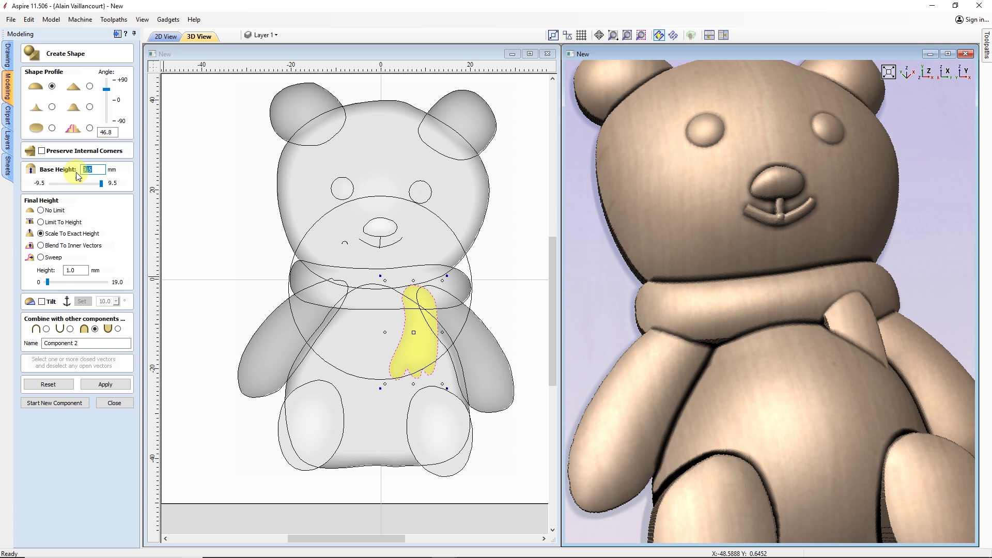
{"action": "type", "text": "12"}
{"action": "left_click", "coordinate": [106, 383]}
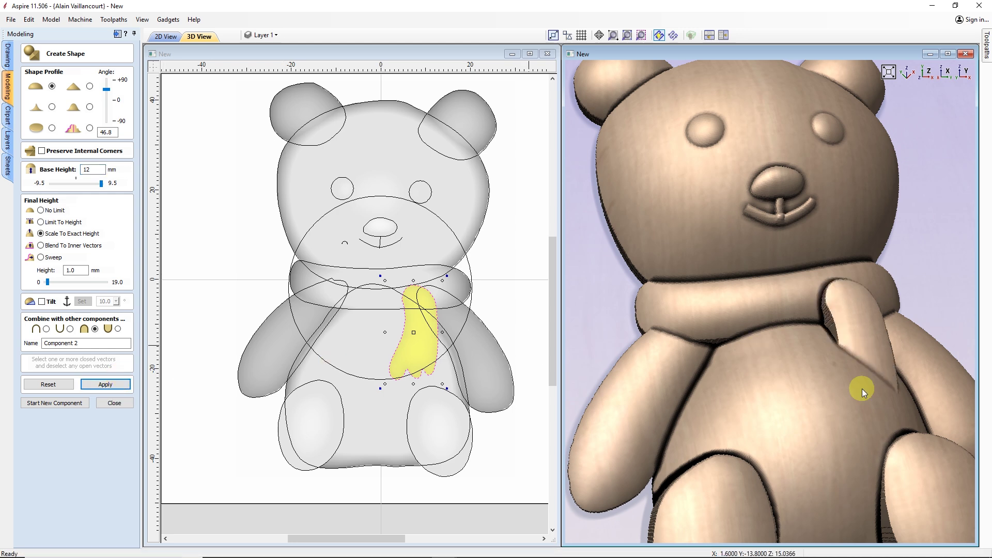
{"action": "left_click_drag", "start_coordinate": [861, 393], "coordinate": [837, 401]}
{"action": "left_click", "coordinate": [103, 392]}
- Tilt the scarf tail by 19 degrees along a line from its upper end down past its lower tips
{"action": "left_click", "coordinate": [42, 301]}
{"action": "left_click", "coordinate": [82, 301]}
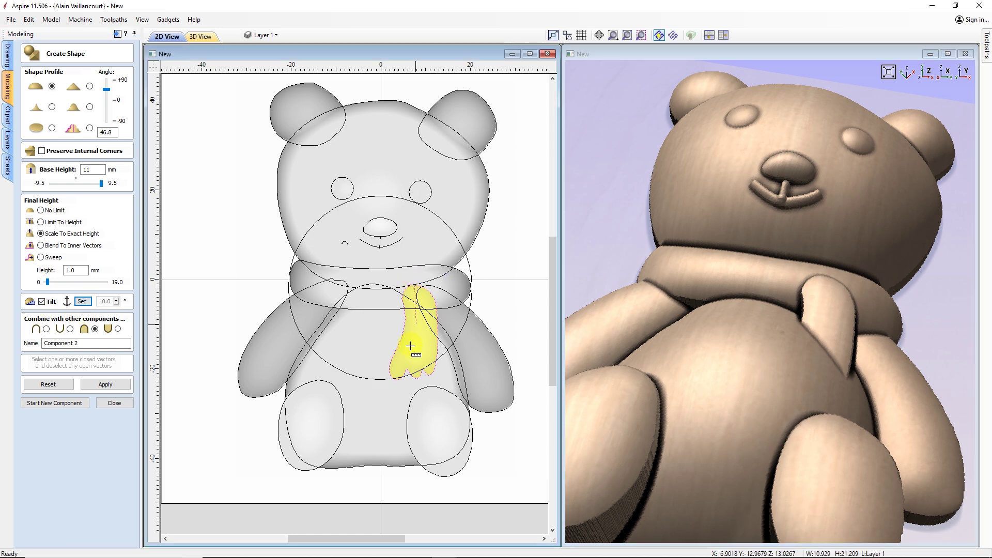
{"action": "left_click", "coordinate": [414, 386]}
{"action": "double_click", "coordinate": [101, 301]}
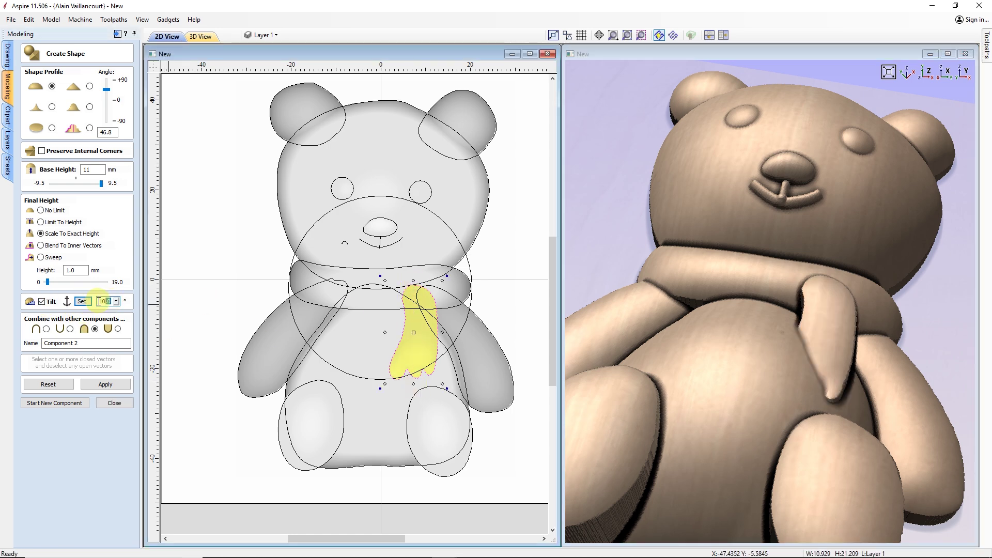
{"action": "left_click", "coordinate": [107, 383]}
{"action": "left_click_drag", "start_coordinate": [746, 352], "coordinate": [636, 289]}
{"action": "scroll", "coordinate": [110, 309], "scroll_direction": "down", "scroll_amount": 1}
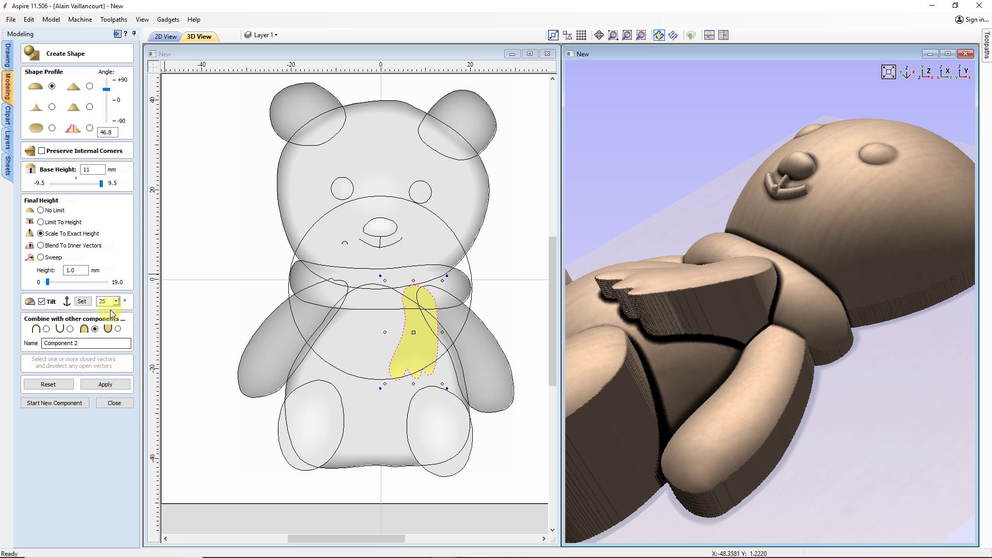
{"action": "left_click", "coordinate": [108, 384]}
{"action": "left_click", "coordinate": [106, 302]}
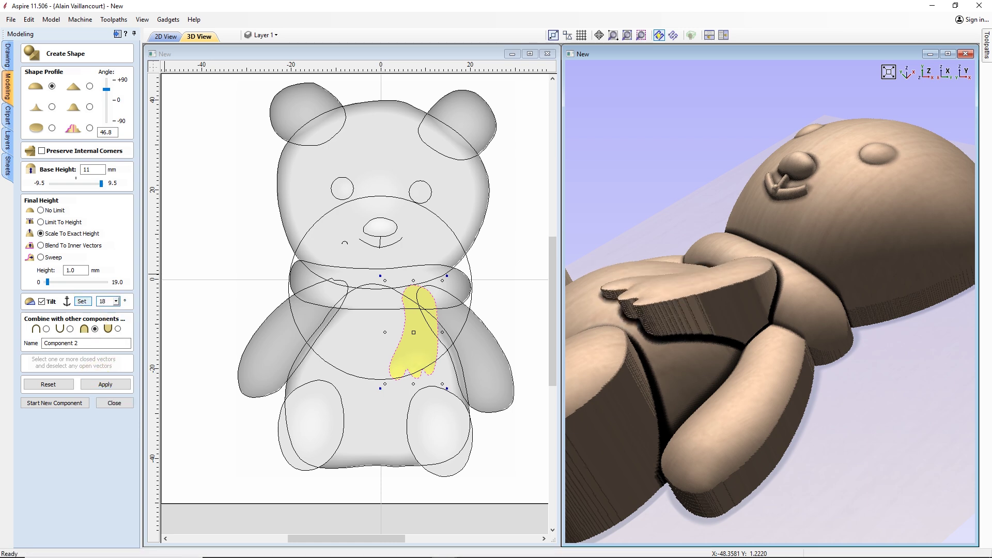
{"action": "left_click_drag", "start_coordinate": [730, 372], "coordinate": [736, 321]}
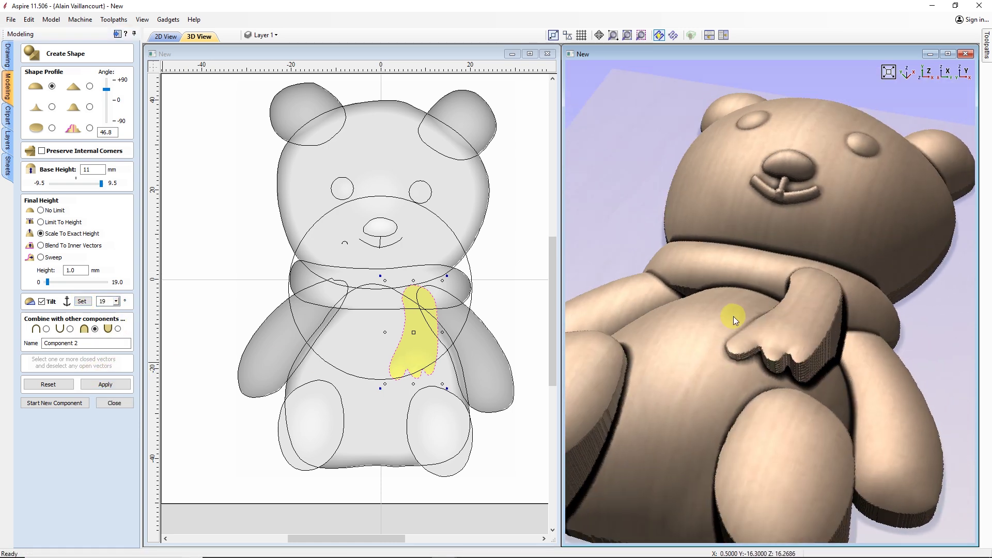
{"action": "scroll", "coordinate": [106, 301], "scroll_direction": "up", "scroll_amount": 1}
- Name the scarf tail component scarf top and finish the shape
{"action": "triple_click", "coordinate": [87, 343]}
{"action": "type", "text": "scarf top"}
{"action": "left_click", "coordinate": [114, 403]}
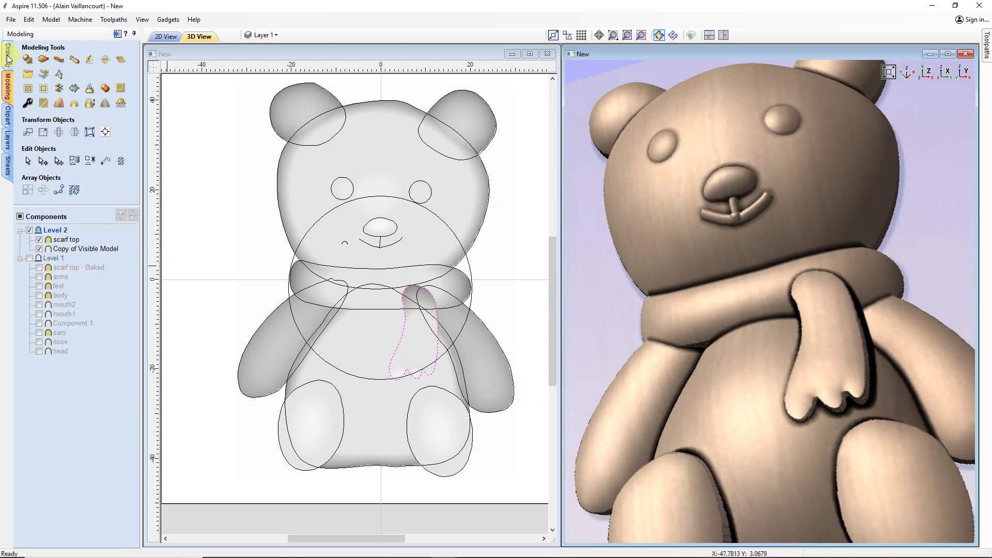
- Draw a tall ellipse around the scarf tail and pull its outer node inward, about 16 mm wide and 42.5 mm high overall
{"action": "left_click", "coordinate": [8, 58]}
{"action": "left_click", "coordinate": [43, 103]}
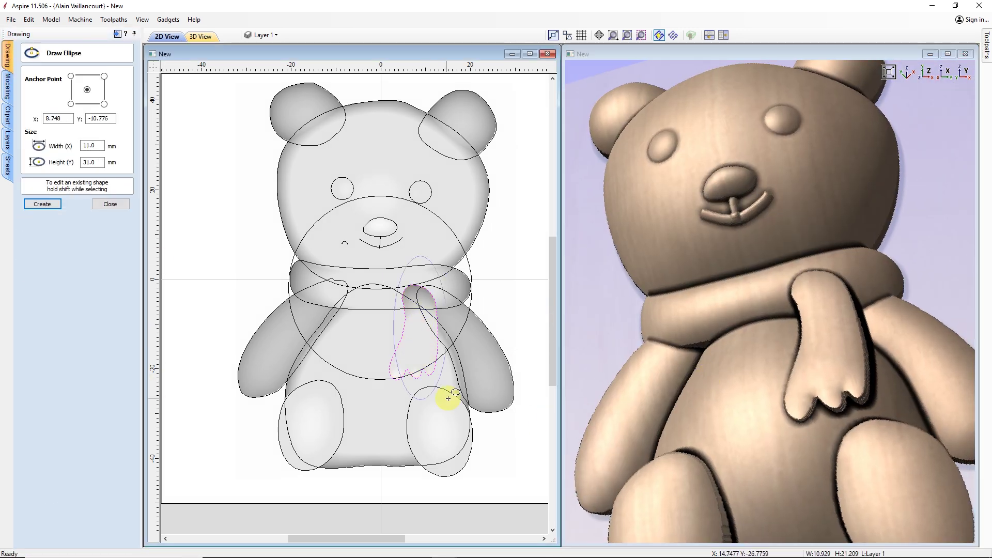
{"action": "left_click_drag", "start_coordinate": [447, 398], "coordinate": [420, 212]}
{"action": "key", "text": "Escape"}
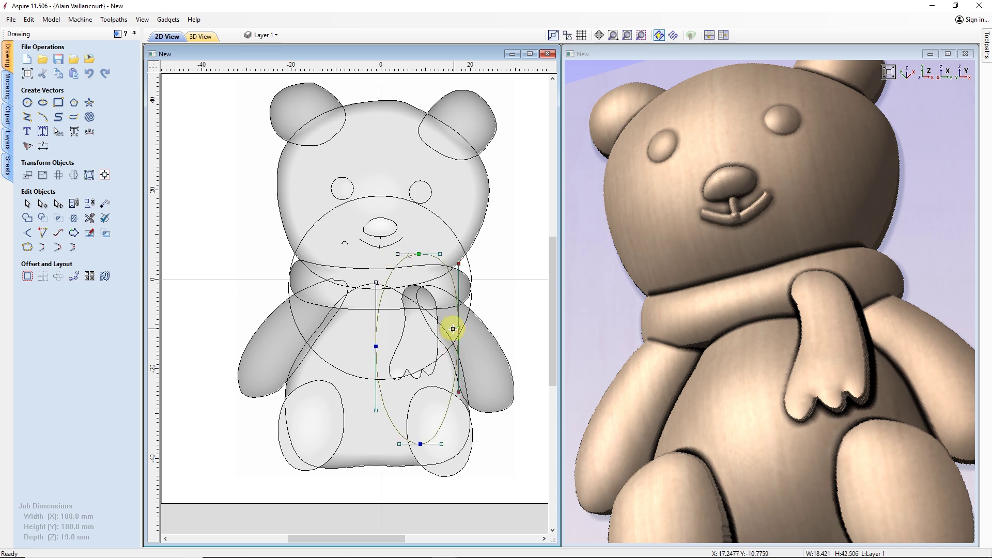
{"action": "left_click_drag", "start_coordinate": [452, 328], "coordinate": [448, 328]}
- Insert a new component level after Level 2
{"action": "left_click", "coordinate": [8, 86]}
{"action": "right_click", "coordinate": [63, 232]}
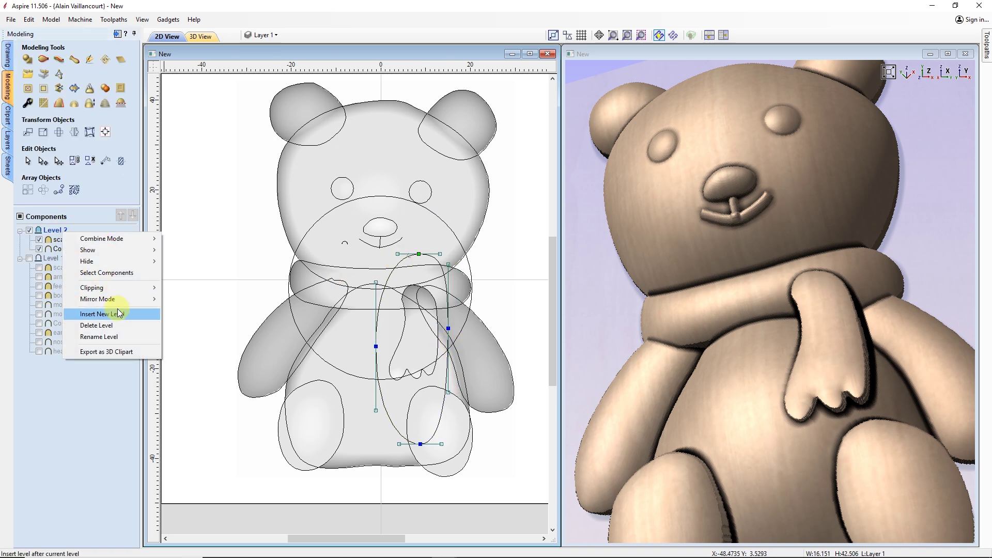
{"action": "left_click", "coordinate": [117, 313]}
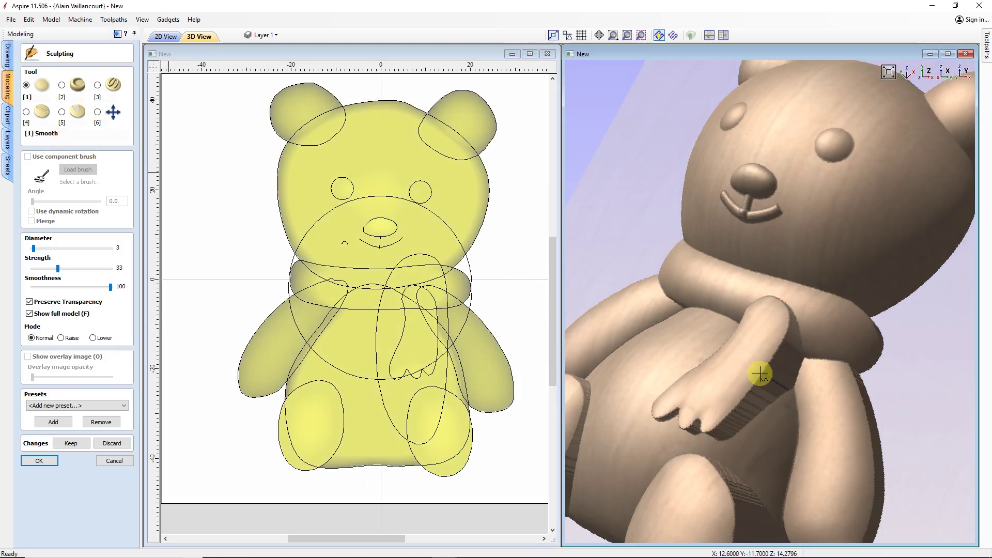
- Blend the upper scarf tail into the body with the Smooth sculpting tool at diameter 37, strength 71 and smoothness 100
{"action": "mouse_move", "coordinate": [760, 373]}
{"action": "left_mouse_down"}
{"action": "mouse_move", "coordinate": [723, 402]}
{"action": "mouse_move", "coordinate": [775, 328]}
{"action": "left_mouse_up"}
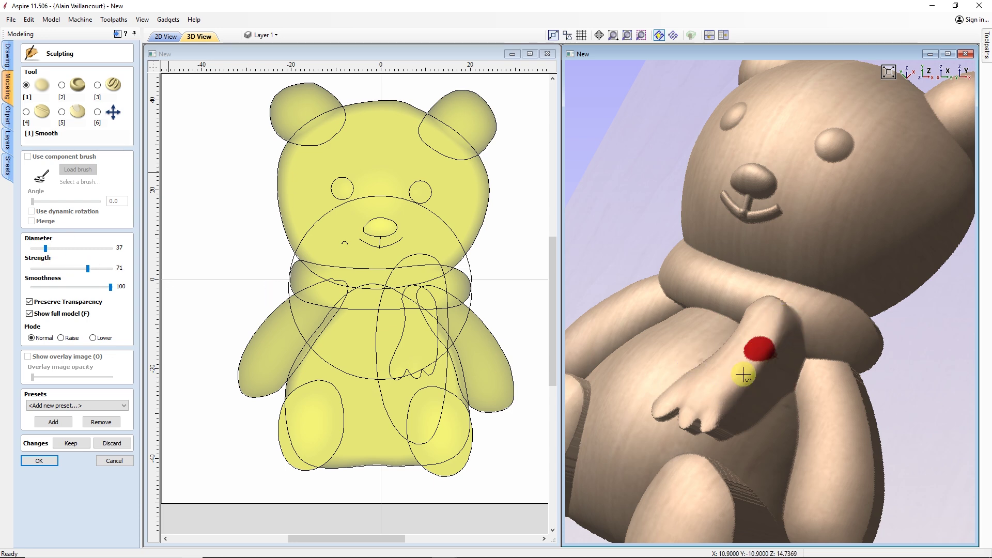
{"action": "mouse_move", "coordinate": [743, 374]}
{"action": "left_mouse_down"}
{"action": "mouse_move", "coordinate": [719, 394]}
{"action": "mouse_move", "coordinate": [769, 340]}
{"action": "left_mouse_up"}
{"action": "key", "text": "6"}
{"action": "mouse_move", "coordinate": [689, 341]}
{"action": "left_mouse_down"}
{"action": "mouse_move", "coordinate": [809, 386]}
{"action": "mouse_move", "coordinate": [842, 357]}
{"action": "left_mouse_up"}
{"action": "key", "text": "1"}
{"action": "mouse_move", "coordinate": [847, 320]}
{"action": "left_mouse_down"}
{"action": "mouse_move", "coordinate": [832, 376]}
{"action": "mouse_move", "coordinate": [847, 361]}
{"action": "left_mouse_up"}
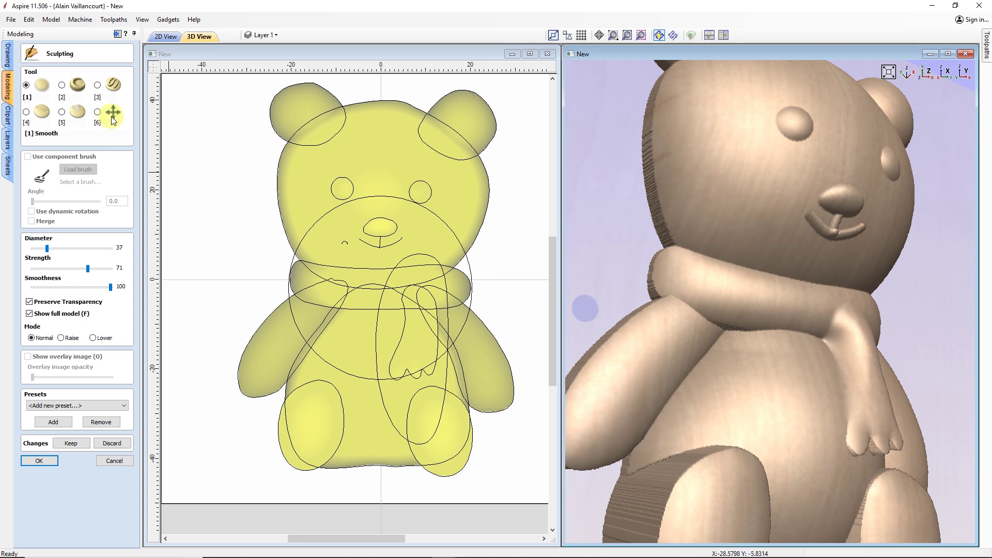
- Smooth the outer side wall and the tips of the scarf tail where they meet the belly
{"action": "left_click", "coordinate": [113, 113]}
{"action": "left_click_drag", "start_coordinate": [614, 331], "coordinate": [662, 165]}
{"action": "key", "text": "1"}
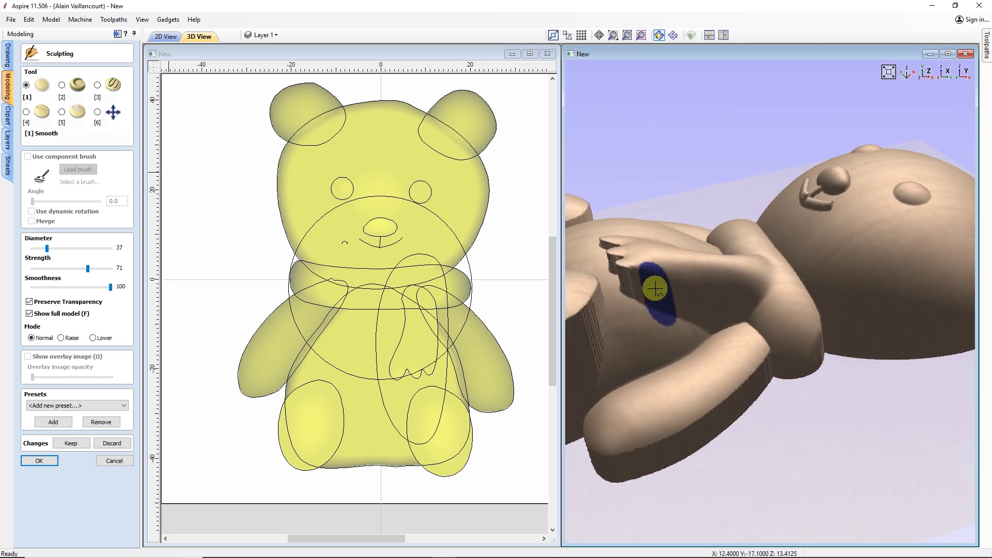
{"action": "mouse_move", "coordinate": [619, 304]}
{"action": "left_mouse_down"}
{"action": "mouse_move", "coordinate": [679, 265]}
{"action": "mouse_move", "coordinate": [702, 274]}
{"action": "mouse_move", "coordinate": [615, 263]}
{"action": "left_mouse_up"}
{"action": "key", "text": "6"}
{"action": "left_click_drag", "start_coordinate": [723, 423], "coordinate": [574, 330]}
{"action": "key", "text": "1"}
{"action": "left_click_drag", "start_coordinate": [847, 392], "coordinate": [845, 343]}
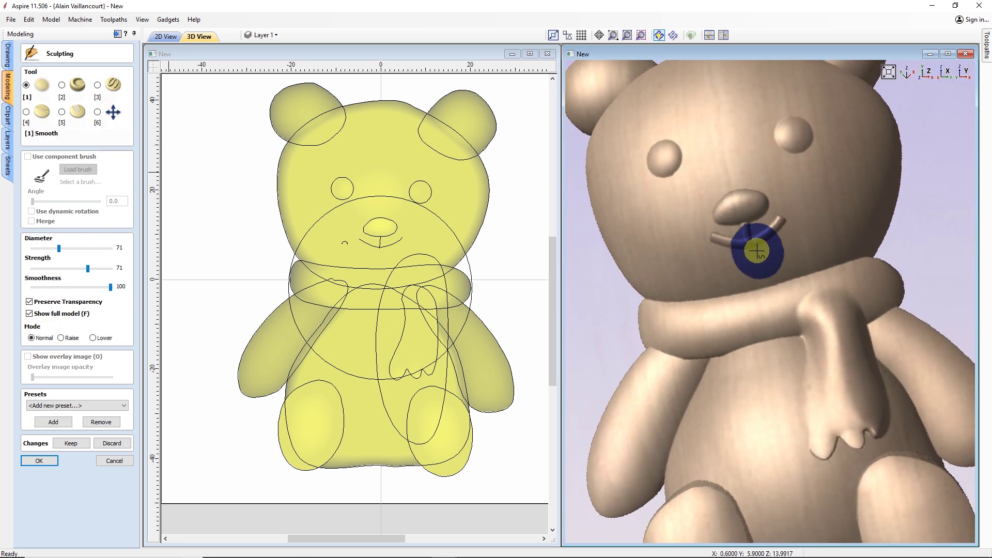
- Smooth the junction between the mouth's vertical line and the smile with a brush diameter of 13
{"action": "scroll", "coordinate": [751, 207], "scroll_direction": "up", "scroll_amount": 6}
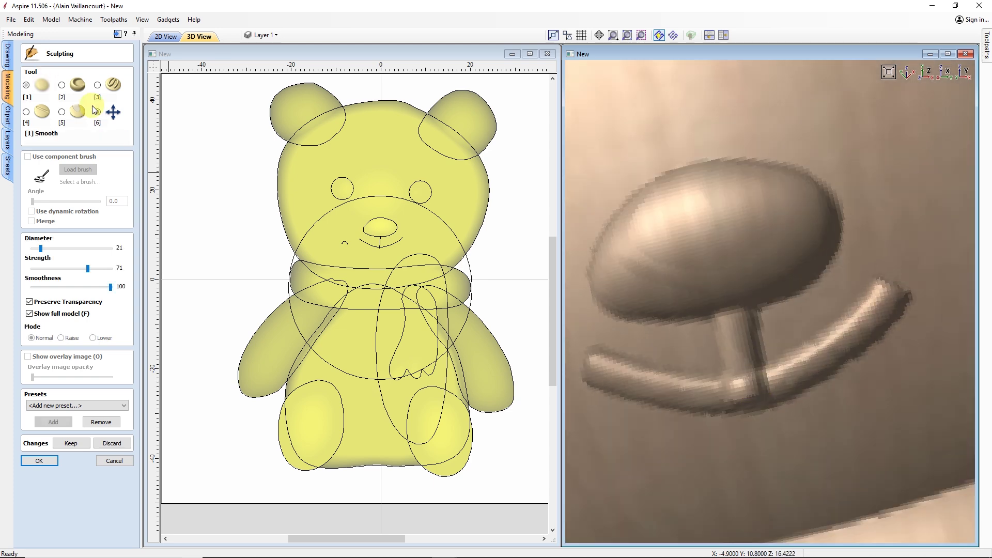
{"action": "mouse_move", "coordinate": [749, 379]}
{"action": "left_mouse_down"}
{"action": "mouse_move", "coordinate": [713, 387]}
{"action": "mouse_move", "coordinate": [783, 389]}
{"action": "left_mouse_up"}
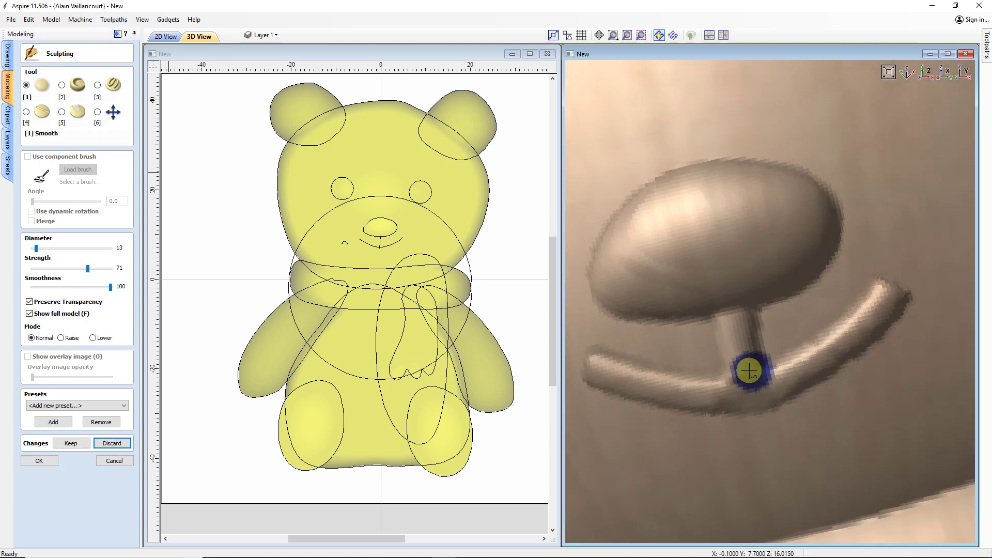
{"action": "scroll", "coordinate": [822, 426], "scroll_direction": "down", "scroll_amount": 6}
- Smooth the steep sides of the feet and lower body with a brush diameter of 97
{"action": "mouse_move", "coordinate": [822, 426]}
{"action": "left_mouse_down"}
{"action": "mouse_move", "coordinate": [754, 266]}
{"action": "mouse_move", "coordinate": [788, 454]}
{"action": "left_mouse_up"}
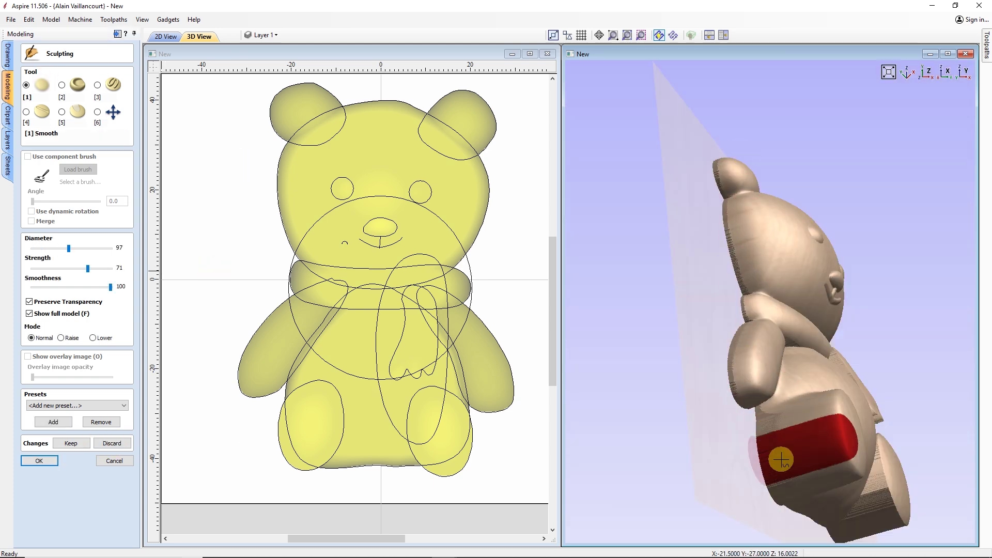
{"action": "left_click", "coordinate": [114, 111]}
{"action": "left_click_drag", "start_coordinate": [790, 392], "coordinate": [755, 219]}
{"action": "key", "text": "1"}
{"action": "left_click_drag", "start_coordinate": [586, 261], "coordinate": [819, 310]}
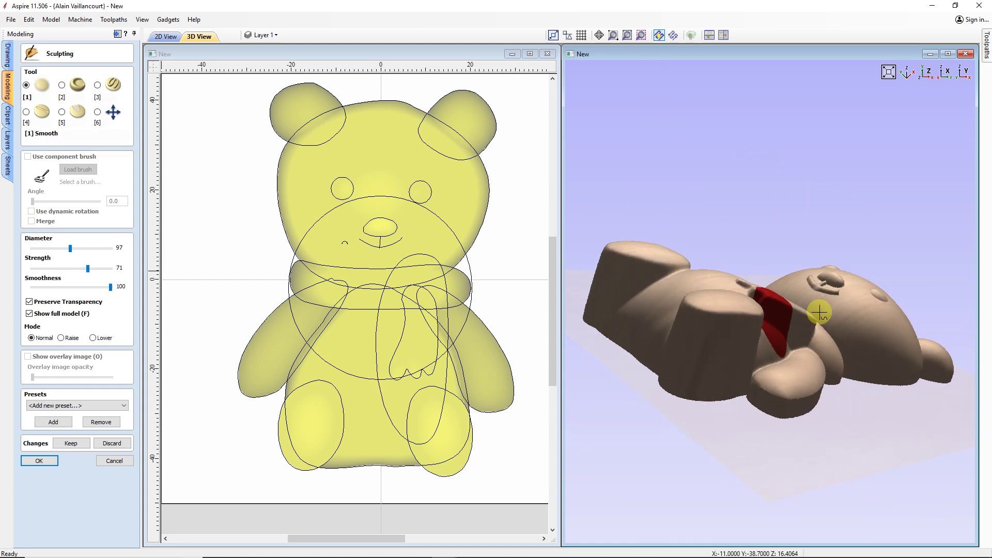
- Smooth the outer edges of the ears and head with the 97-diameter brush and accept the sculpting
{"action": "left_click", "coordinate": [114, 112]}
{"action": "mouse_move", "coordinate": [697, 361]}
{"action": "left_mouse_down"}
{"action": "mouse_move", "coordinate": [764, 297]}
{"action": "mouse_move", "coordinate": [566, 169]}
{"action": "left_mouse_up"}
{"action": "key", "text": "1"}
{"action": "left_click_drag", "start_coordinate": [775, 221], "coordinate": [832, 273]}
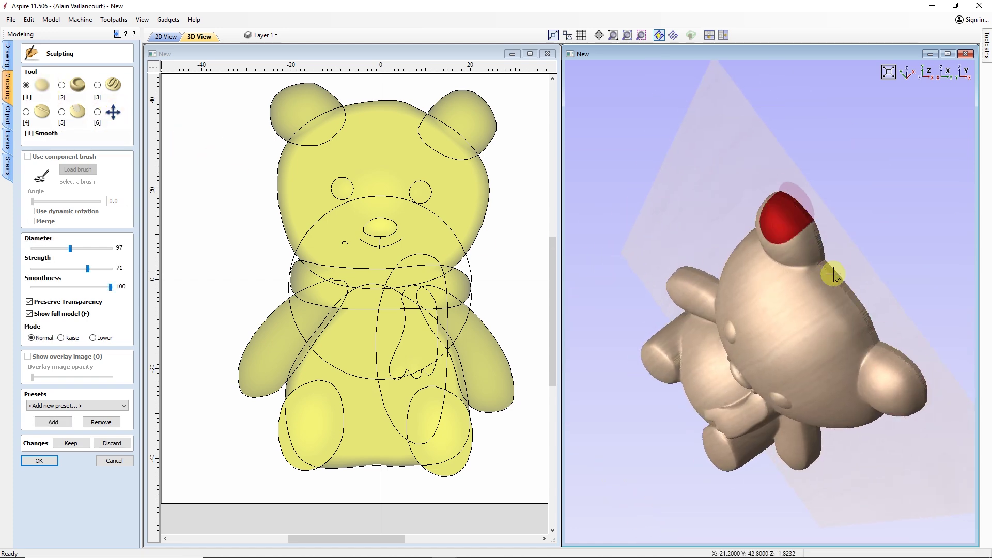
{"action": "left_click", "coordinate": [39, 460]}
{"action": "left_click_drag", "start_coordinate": [850, 166], "coordinate": [817, 290]}
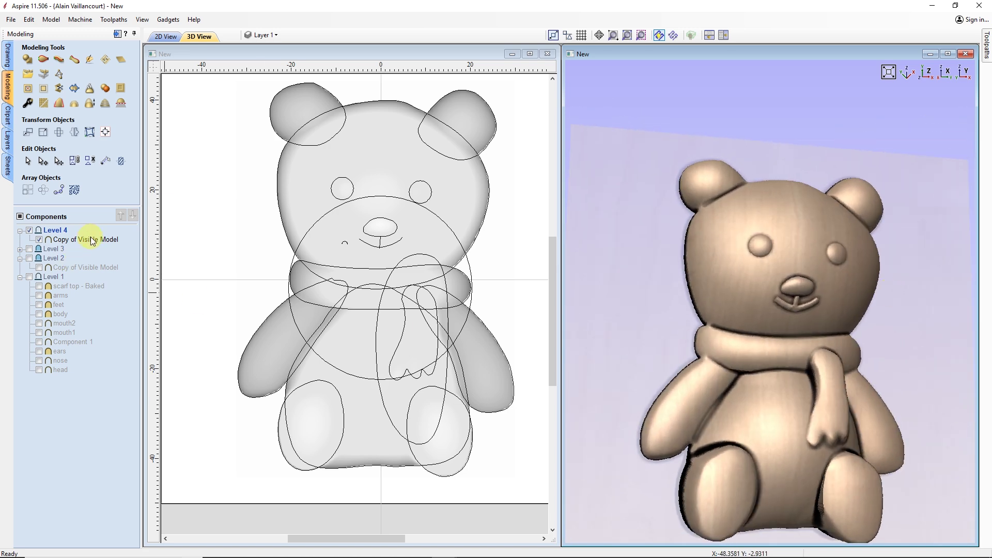
- Export the Level 4 Copy of Visible Model component as a 3D Clipart file named panda
{"action": "right_click", "coordinate": [87, 240]}
{"action": "left_click", "coordinate": [149, 274]}
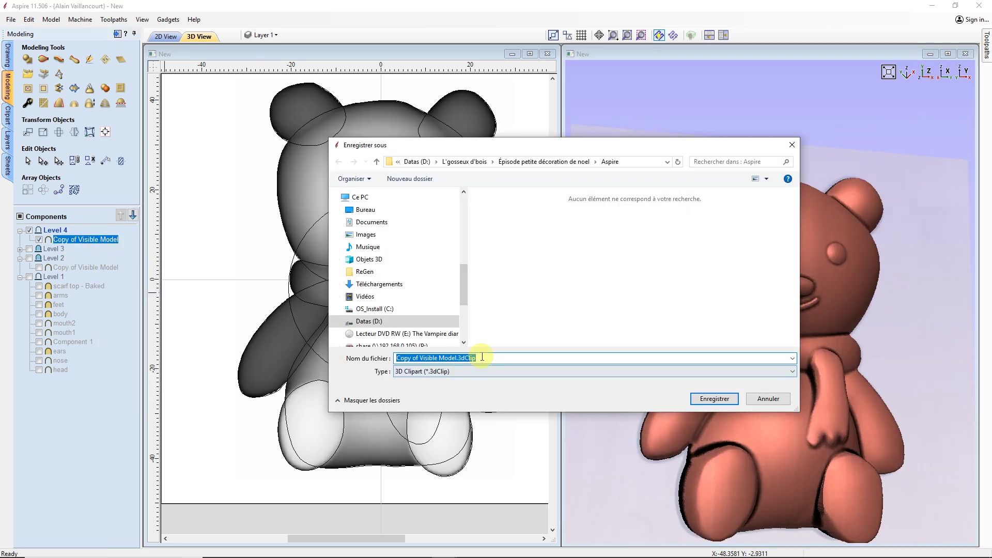
{"action": "type", "text": "ours"}
{"action": "key", "text": "Return"}
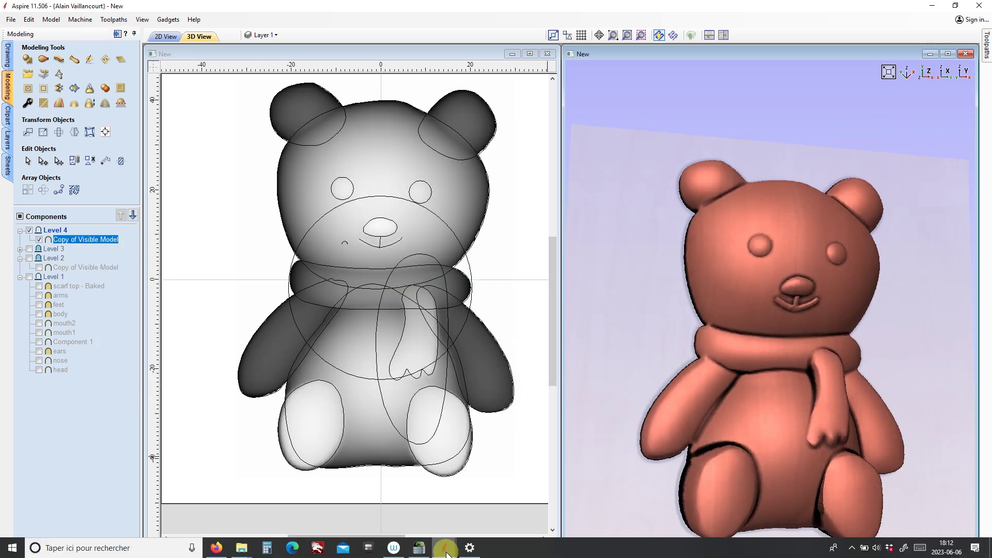
- In a second Aspire window, create a single-sided 100 x 100 x 19 mm job with the XY datum at the lower-left corner
{"action": "left_click", "coordinate": [448, 547]}
{"action": "left_click", "coordinate": [37, 78]}
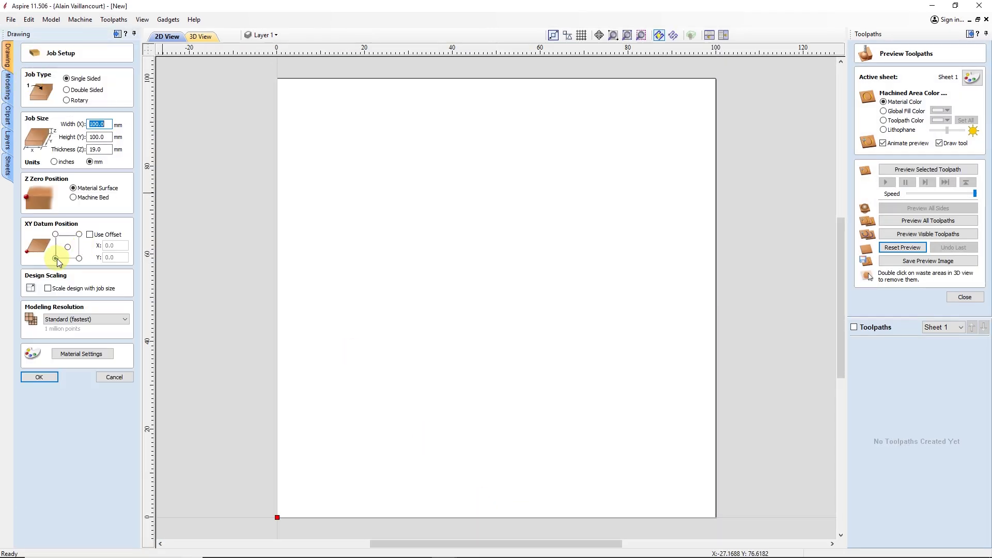
{"action": "left_click", "coordinate": [39, 377]}
- Import panda.3dClip into the new job and reposition the model within the material
{"action": "left_click", "coordinate": [11, 19]}
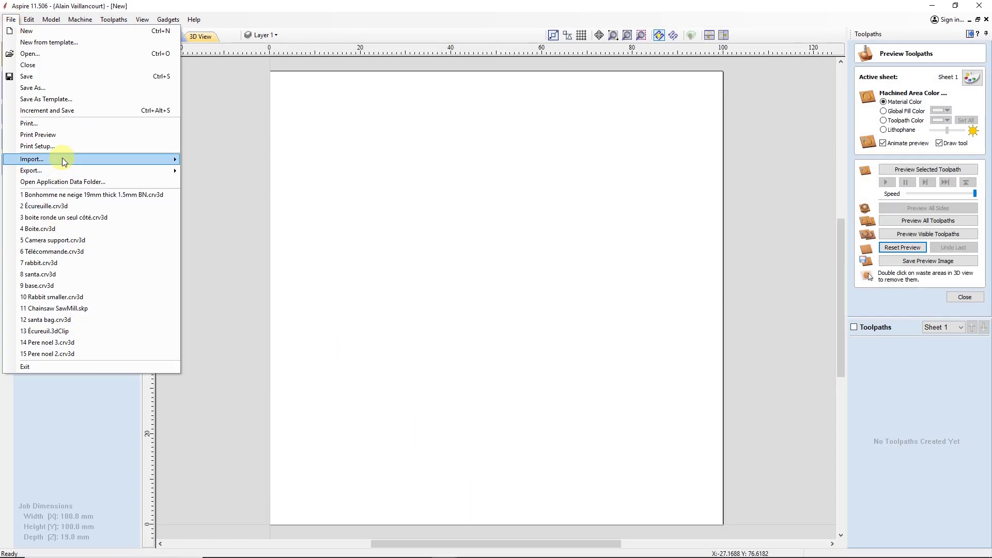
{"action": "mouse_move", "coordinate": [155, 160]}
{"action": "left_click", "coordinate": [243, 182]}
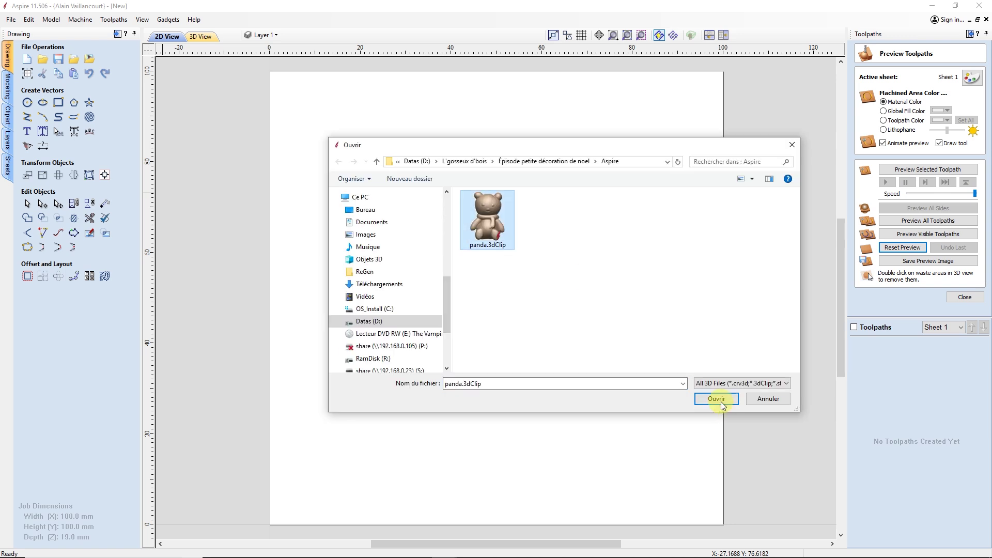
{"action": "left_click", "coordinate": [720, 399]}
{"action": "mouse_move", "coordinate": [449, 230]}
{"action": "left_mouse_down"}
{"action": "mouse_move", "coordinate": [447, 195]}
{"action": "mouse_move", "coordinate": [451, 217]}
{"action": "mouse_move", "coordinate": [482, 221]}
{"action": "left_mouse_up"}
- Open the properties of the imported panda component
{"action": "left_click", "coordinate": [8, 86]}
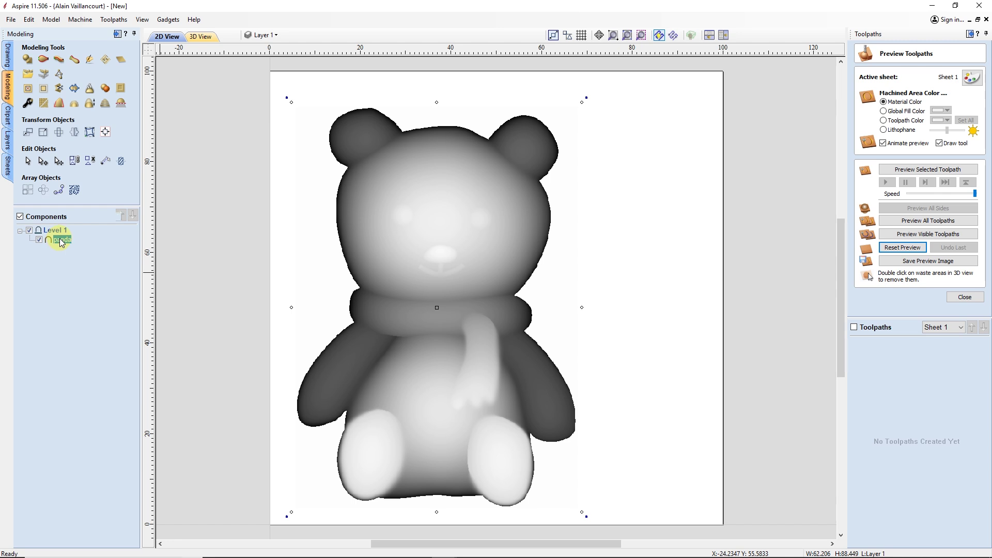
{"action": "double_click", "coordinate": [61, 241]}
{"action": "left_click", "coordinate": [112, 294]}
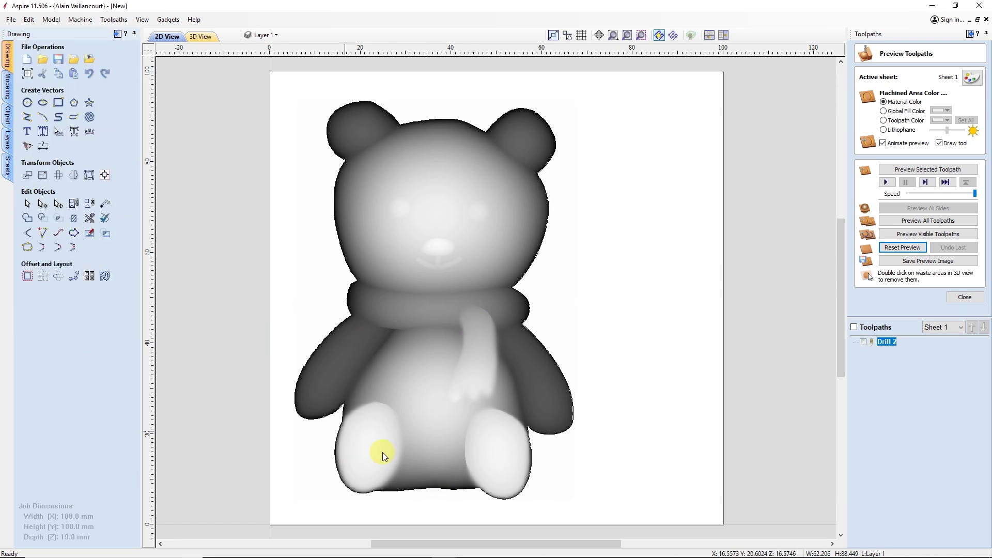
- Offset the panda's outline vector outwards by 4.5 mm, keeping the original
{"action": "left_click", "coordinate": [447, 491]}
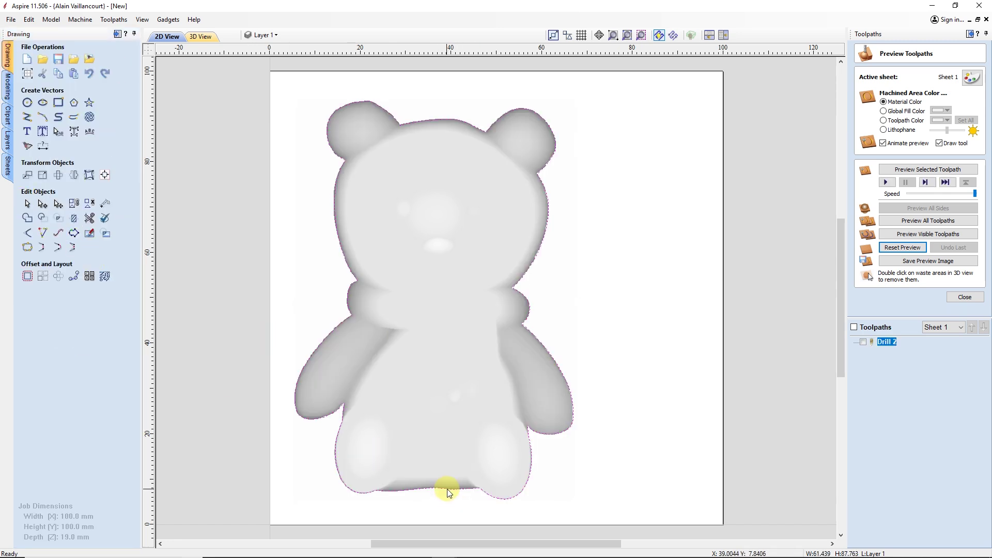
{"action": "left_click", "coordinate": [28, 276]}
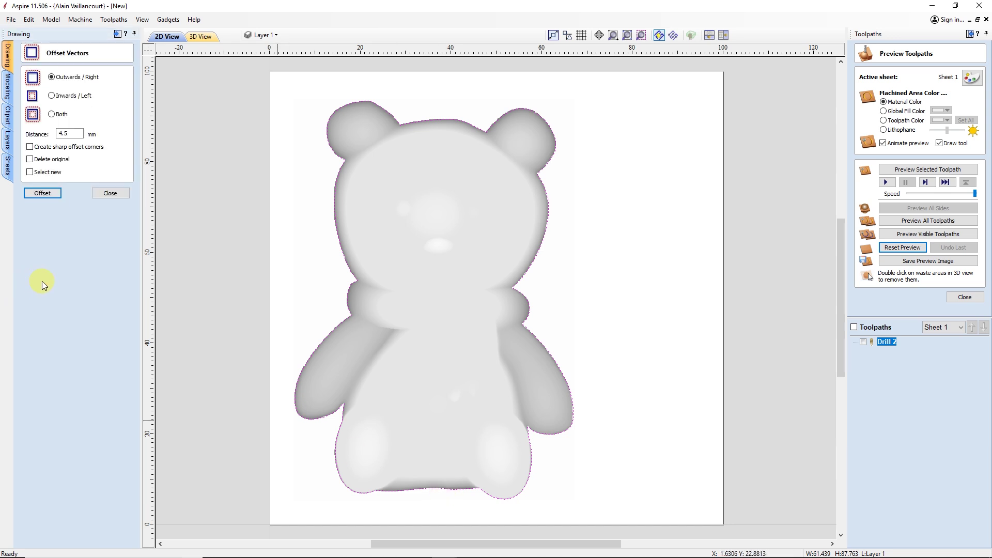
{"action": "left_click", "coordinate": [43, 193]}
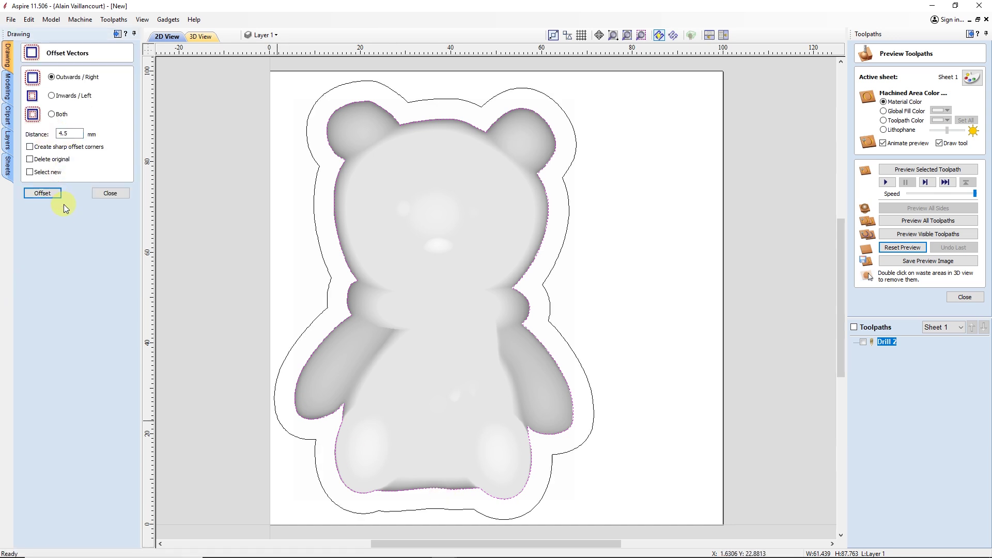
{"action": "left_click", "coordinate": [107, 194]}
- Draw two short lines joining the panda outline to the offset outline, one at the outer side of each foot
{"action": "left_click", "coordinate": [31, 120]}
{"action": "left_click", "coordinate": [347, 486]}
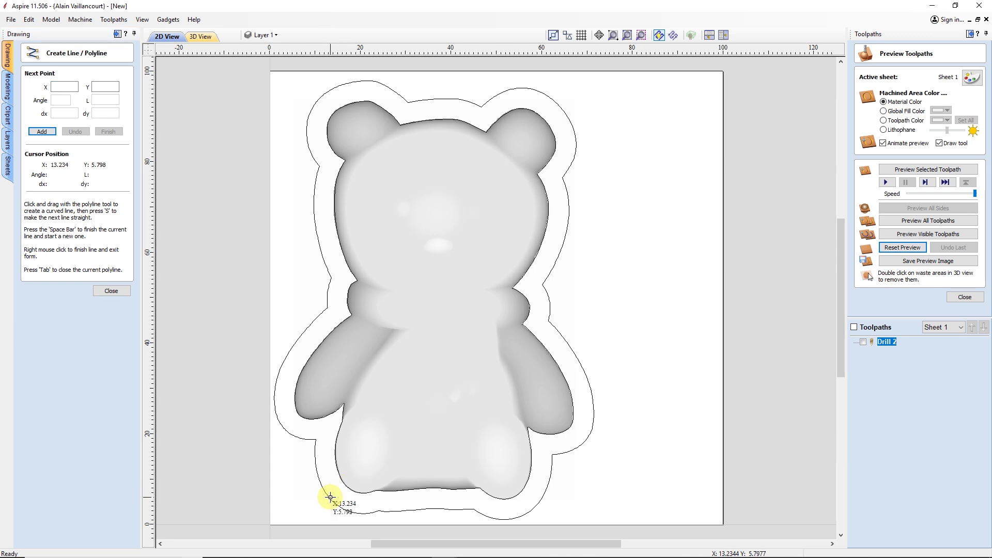
{"action": "left_click", "coordinate": [523, 487]}
{"action": "right_click", "coordinate": [549, 519]}
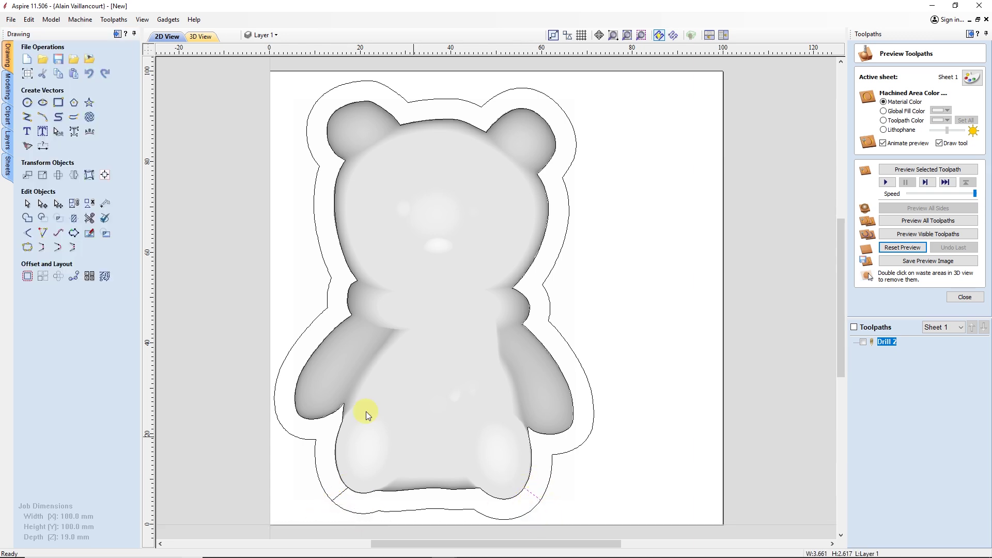
- Trim the outline and offset vectors beyond the two lines, leaving only a closed strip beneath the feet
{"action": "left_click", "coordinate": [96, 220]}
{"action": "left_click", "coordinate": [288, 372]}
{"action": "left_click", "coordinate": [337, 421]}
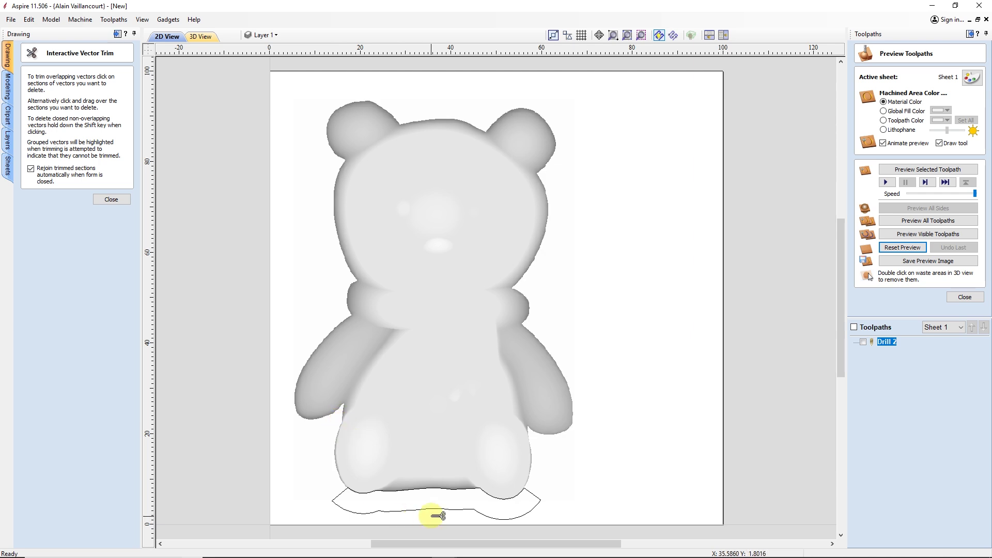
{"action": "left_click", "coordinate": [110, 199]}
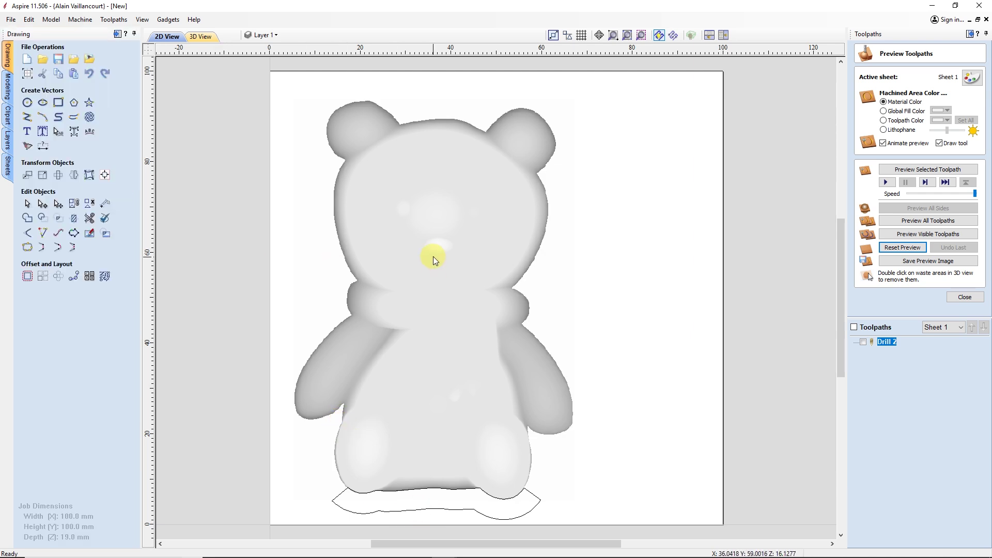
- Create a boundary vector around the panda component and draw a 5 mm diameter circle at the top of its head
{"action": "left_click", "coordinate": [427, 407]}
{"action": "left_click", "coordinate": [8, 82]}
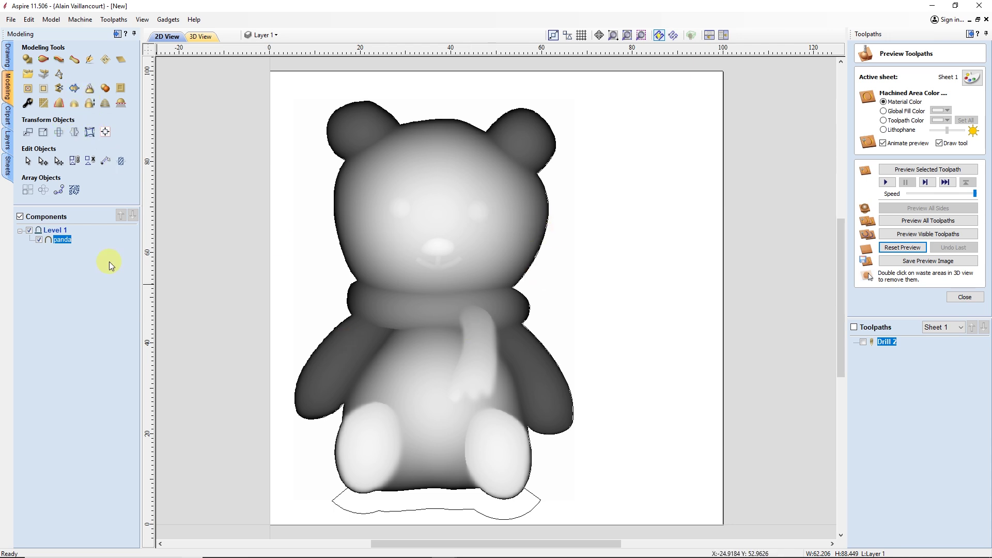
{"action": "left_click", "coordinate": [6, 59]}
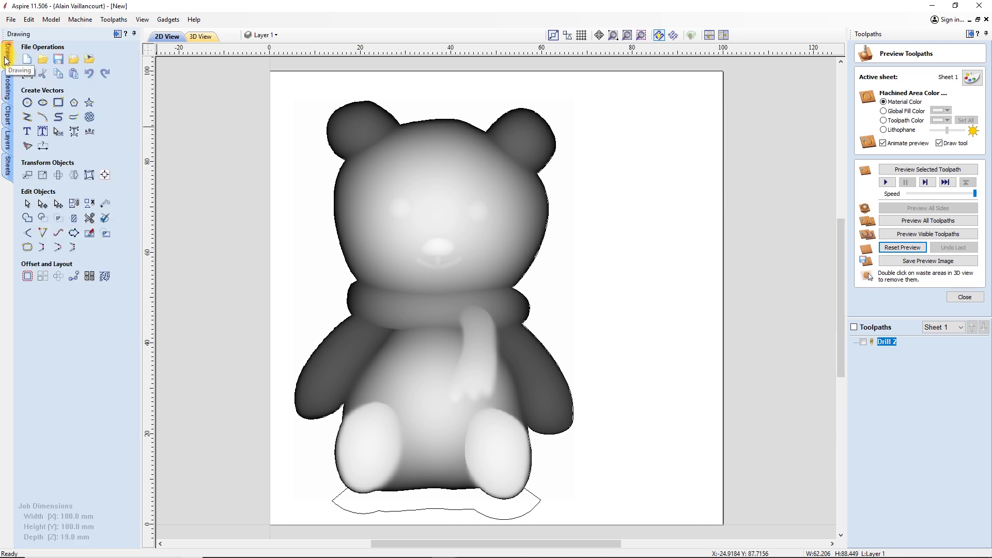
{"action": "left_click", "coordinate": [28, 104]}
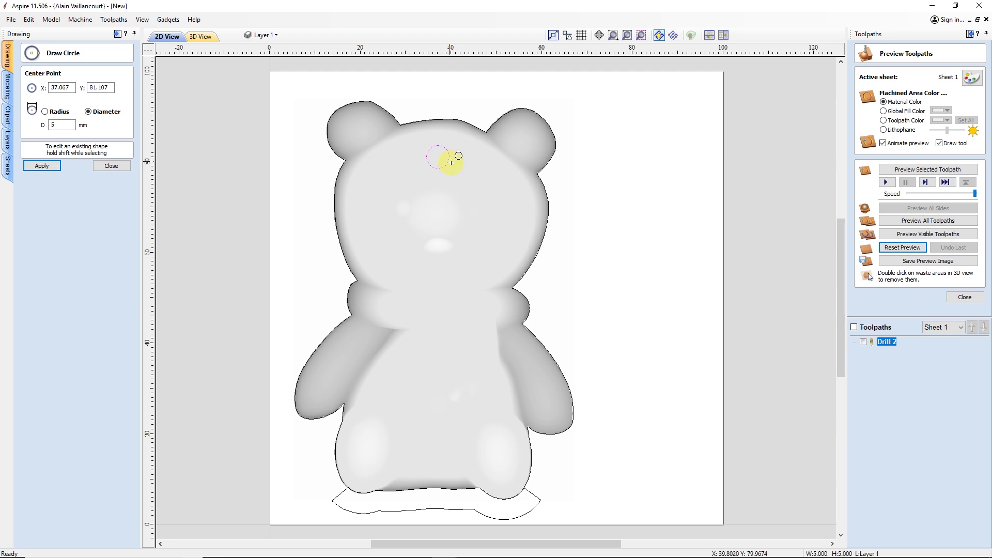
{"action": "left_click", "coordinate": [124, 166]}
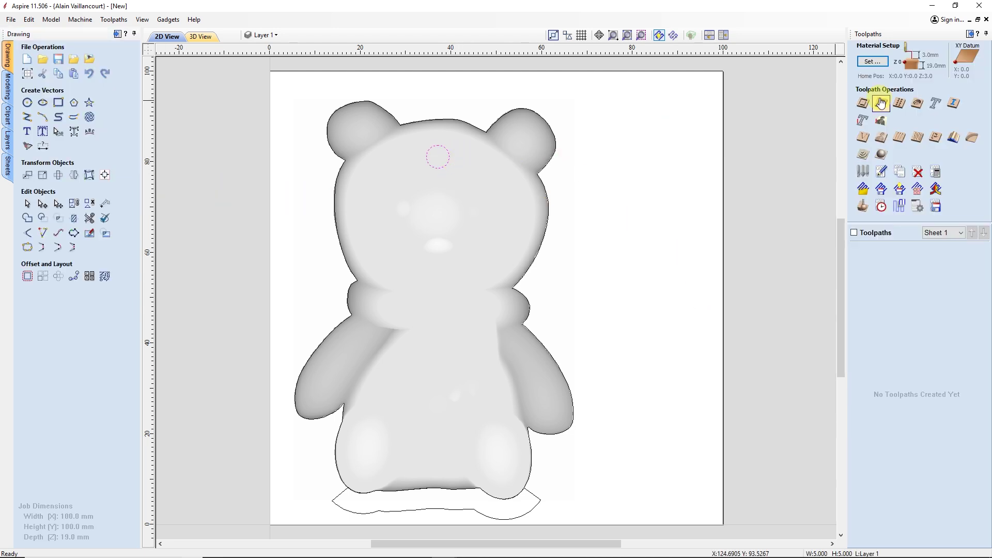
- Calculate and preview a 22 mm deep peck-drilling toolpath for the head circle using the 1.5mm tapered tool
{"action": "left_click", "coordinate": [912, 109]}
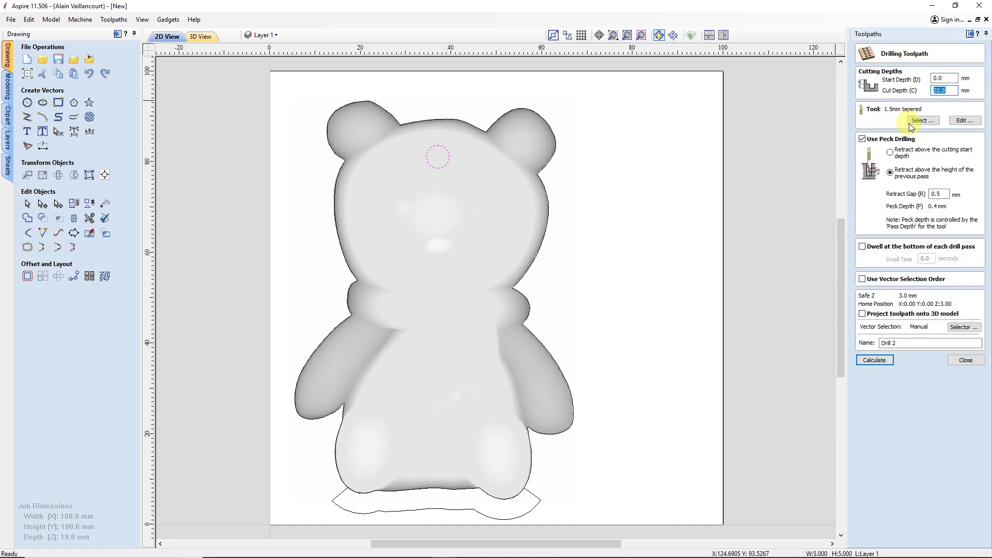
{"action": "left_click", "coordinate": [880, 362]}
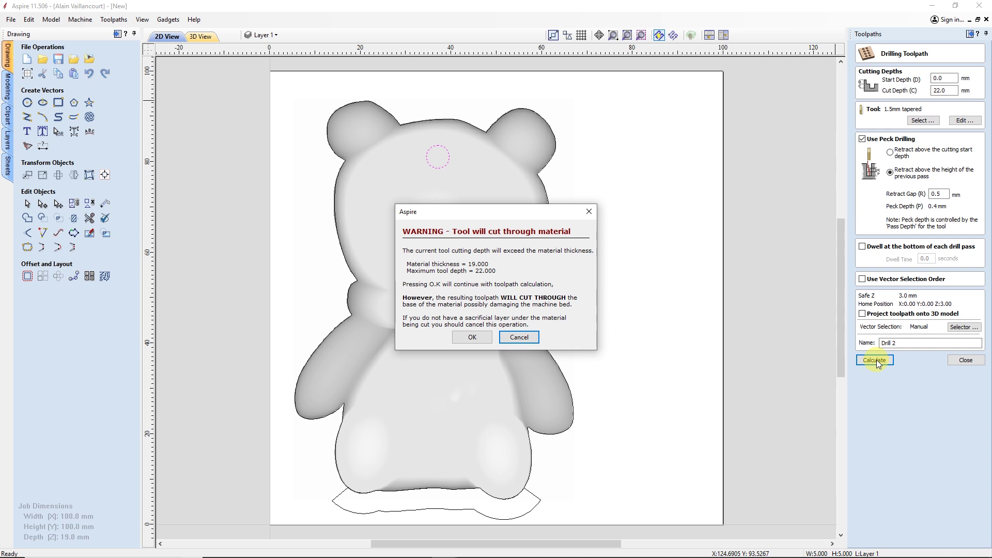
{"action": "left_click", "coordinate": [471, 338]}
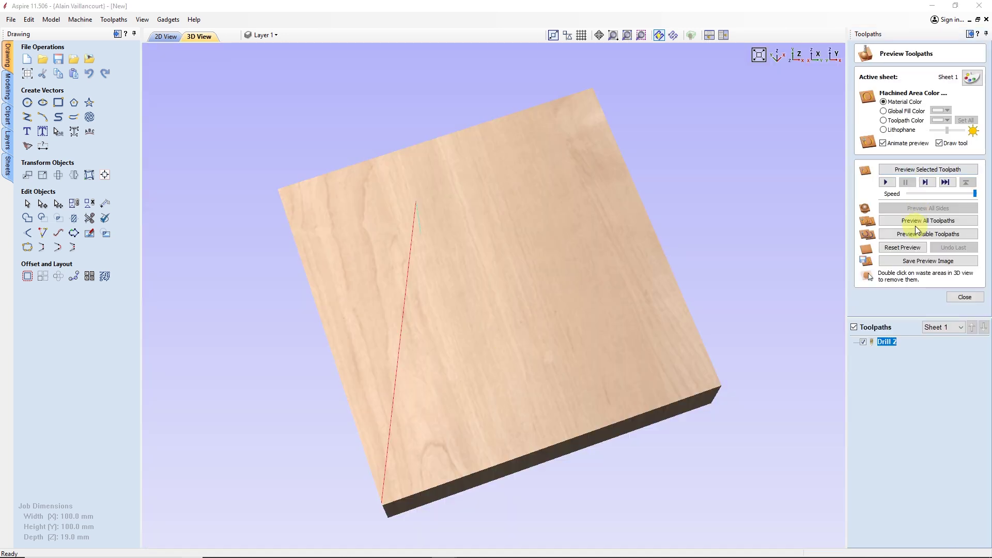
{"action": "left_click", "coordinate": [923, 238]}
{"action": "left_click_drag", "start_coordinate": [581, 288], "coordinate": [542, 367]}
{"action": "left_click", "coordinate": [167, 37]}
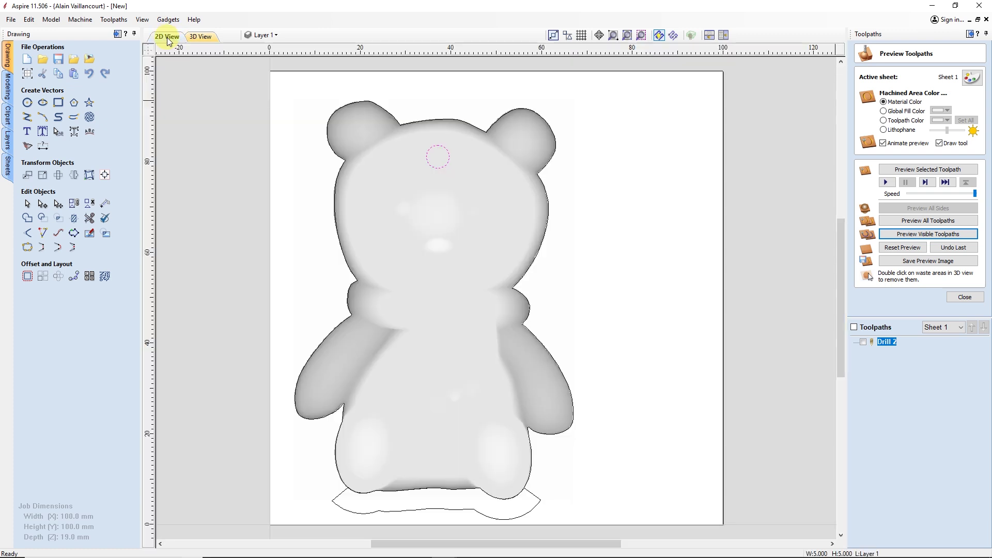
{"action": "left_click", "coordinate": [965, 297]}
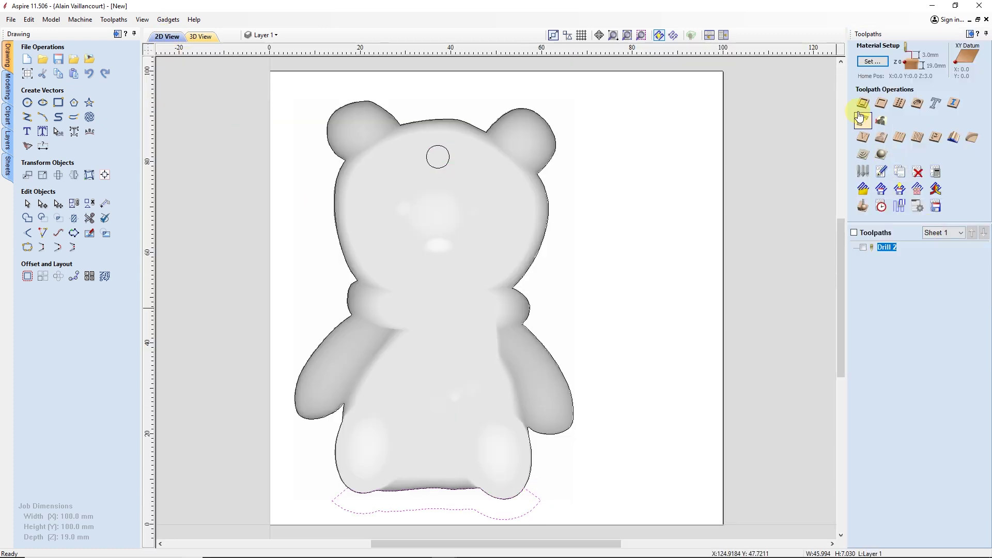
- Calculate and preview a 19 mm deep inside profile toolpath with spiral ramps for the strip beneath the feet, using the 1.5mm tapered tool
{"action": "left_click", "coordinate": [864, 102]}
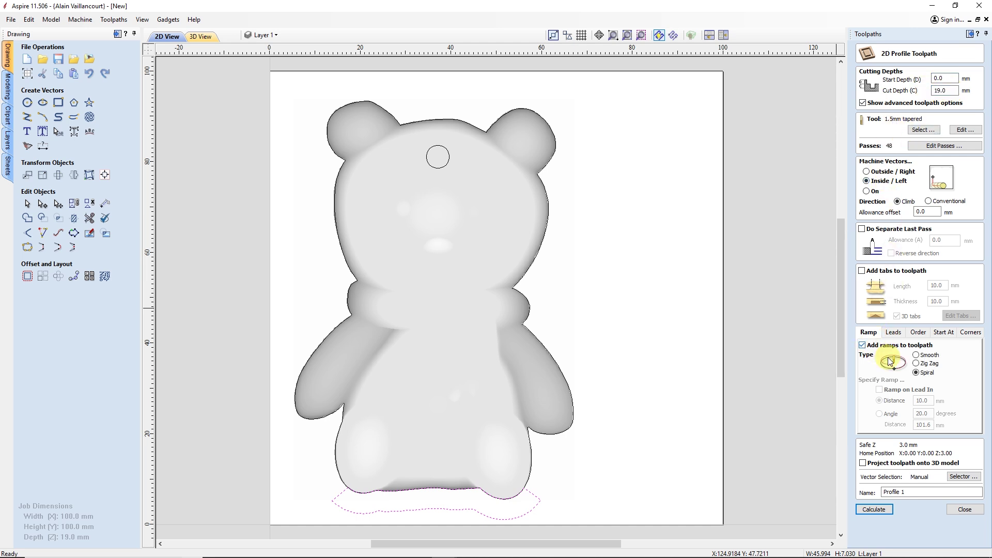
{"action": "left_click", "coordinate": [873, 510]}
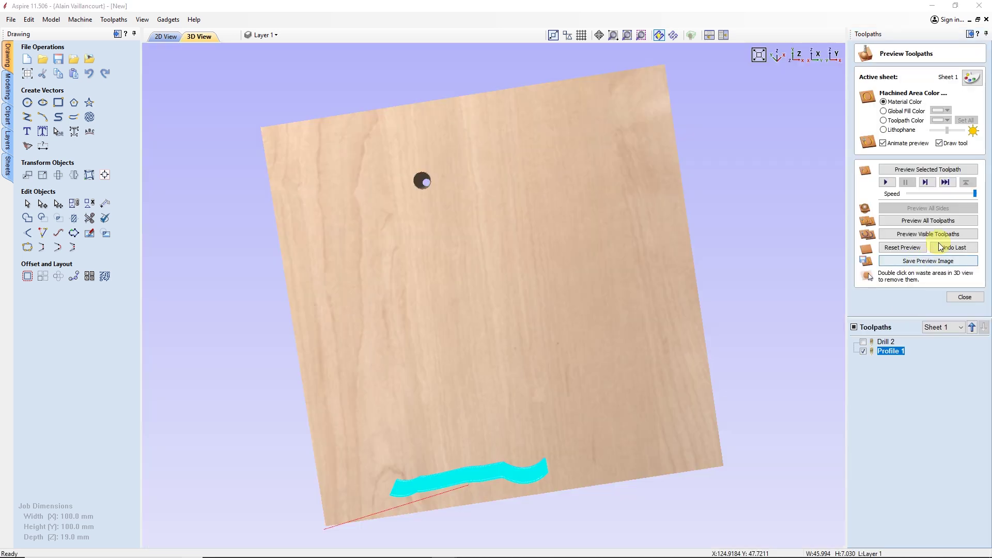
{"action": "left_click_drag", "start_coordinate": [588, 277], "coordinate": [580, 349]}
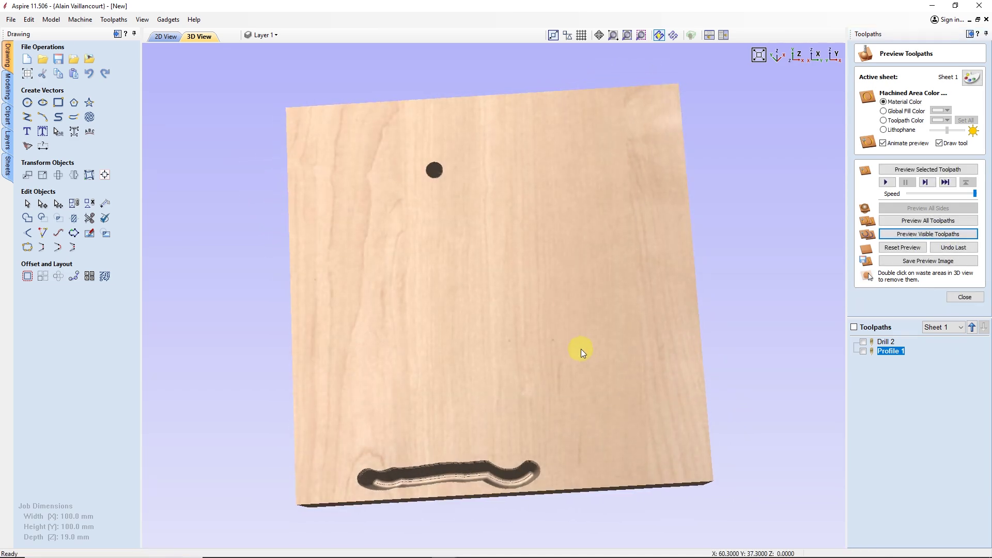
{"action": "left_click", "coordinate": [965, 297]}
- Calculate a 3D finishing toolpath for the panda relief, preview its carving, and inspect the block from both sides
{"action": "left_click", "coordinate": [859, 150]}
{"action": "left_click", "coordinate": [875, 477]}
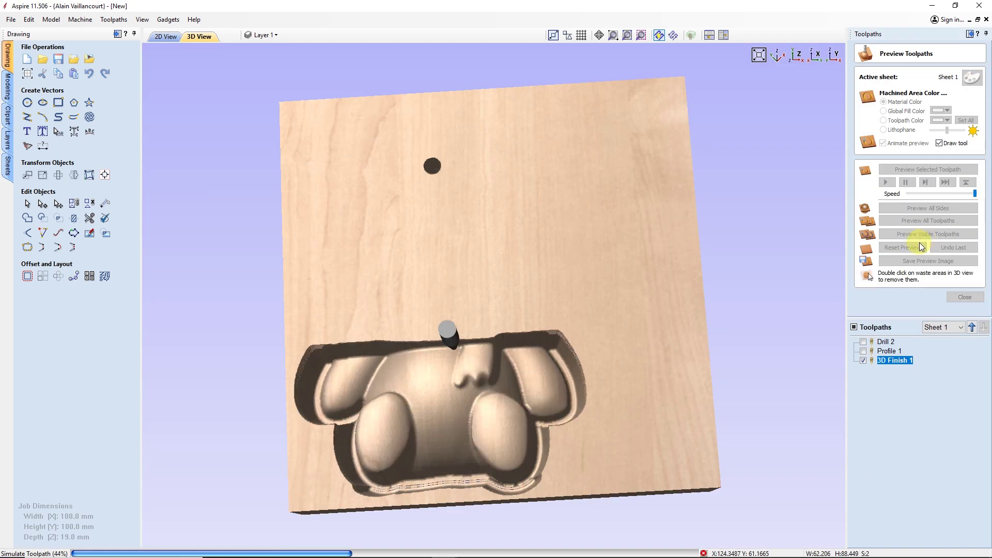
{"action": "left_click", "coordinate": [863, 360]}
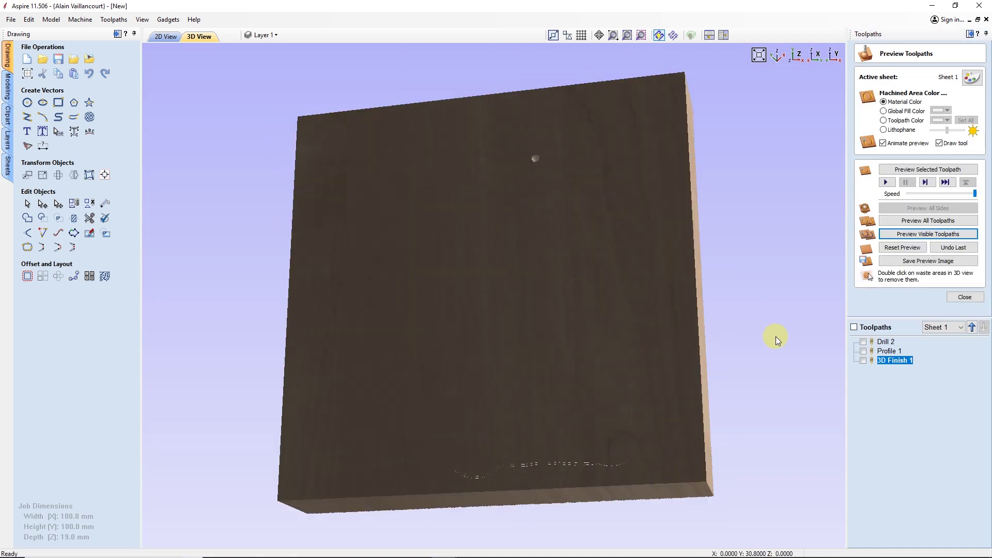
{"action": "left_click_drag", "start_coordinate": [774, 336], "coordinate": [562, 220]}
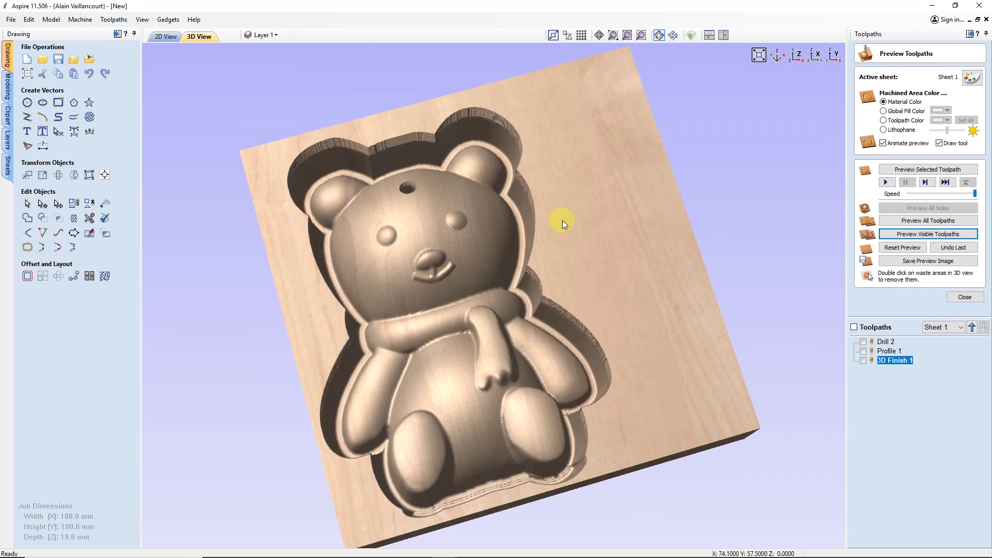